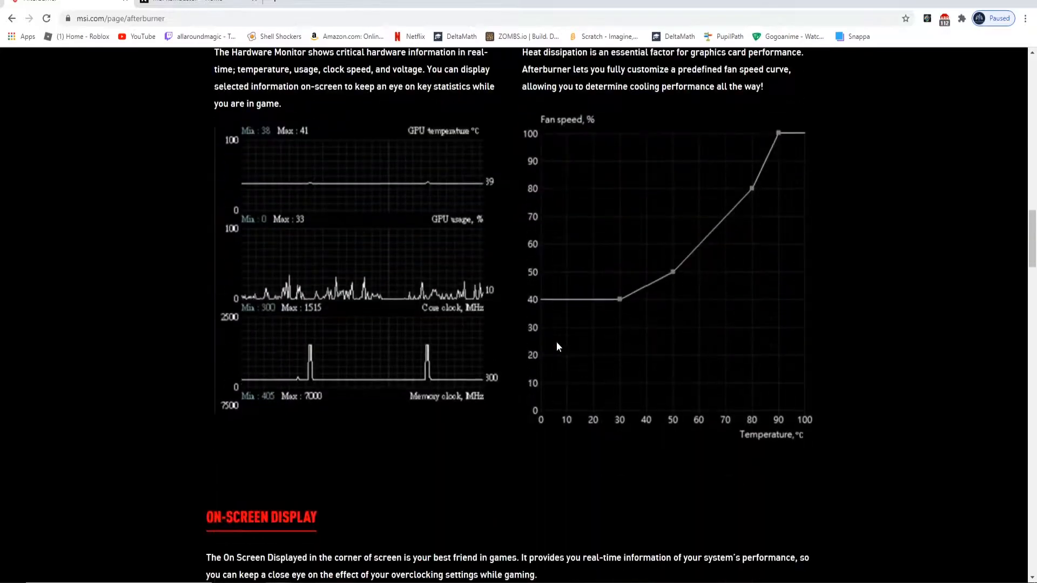
Download the standard, non-beta release of MSI Afterburner from the Afterburner page.
scroll(558, 346, "down", 20)
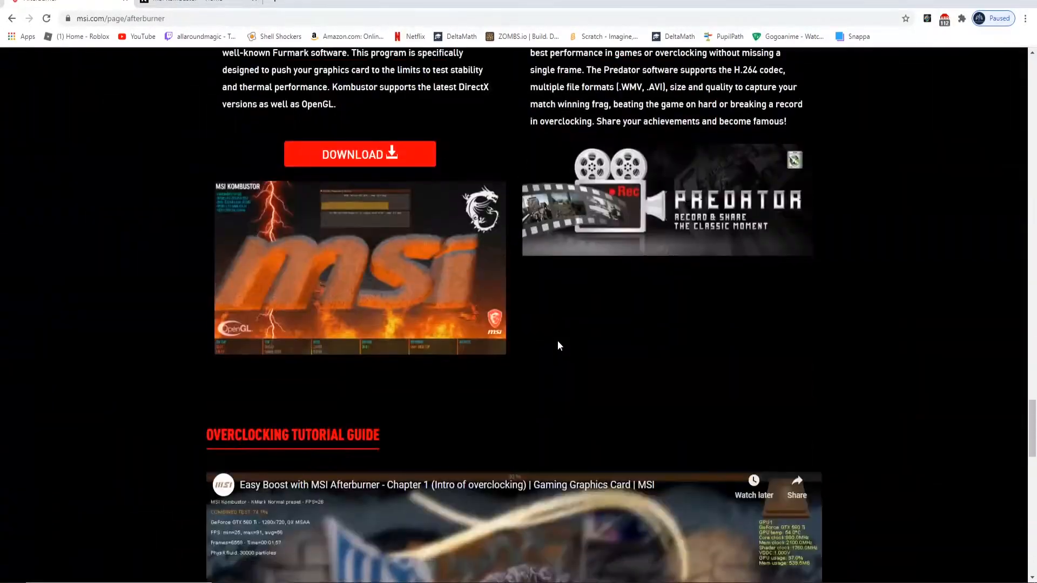
scroll(559, 346, "up", 5)
scroll(559, 346, "down", 1)
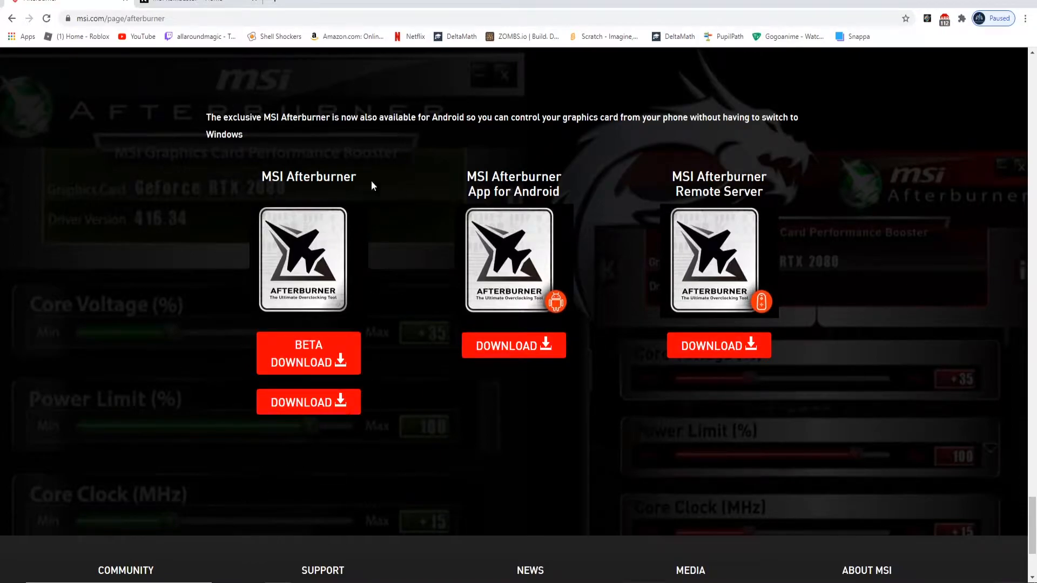
left_click(322, 408)
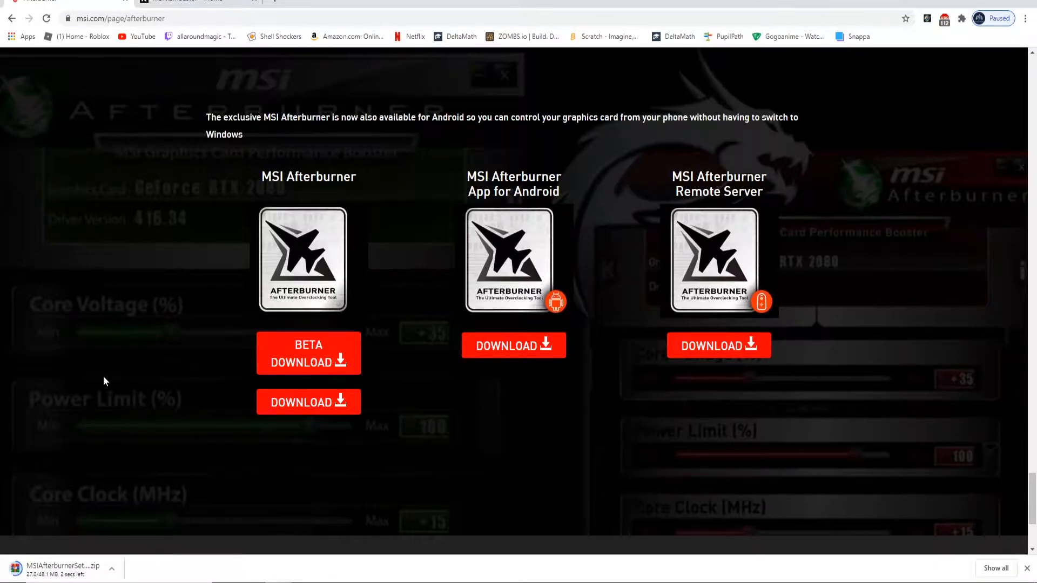
Download the MSI Kombustor 4.1.6 64-bit setup from the Geeks3D server, then get the browser out of the way.
left_click(221, 3)
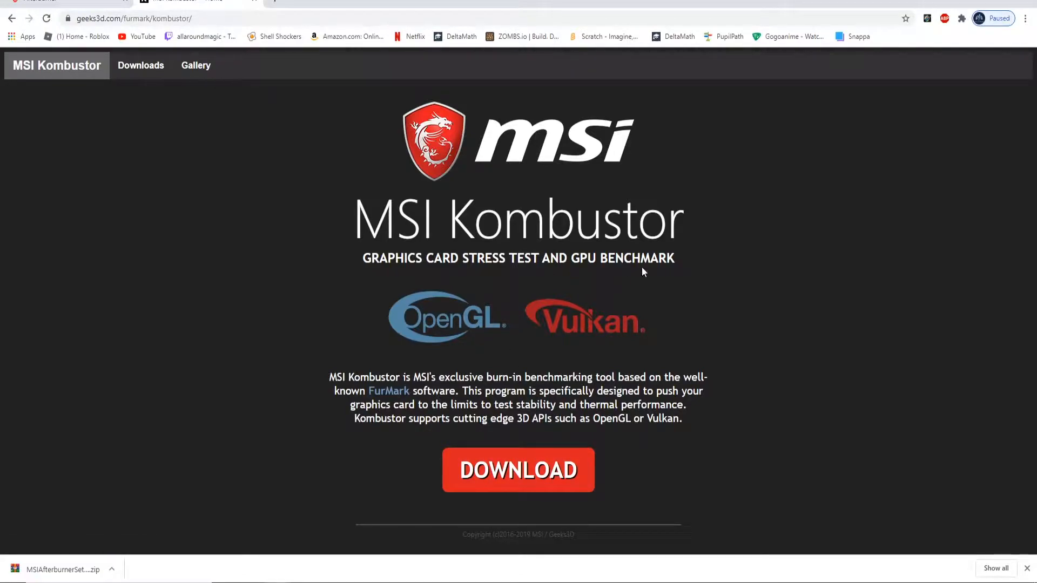
left_click_drag(357, 225, 727, 241)
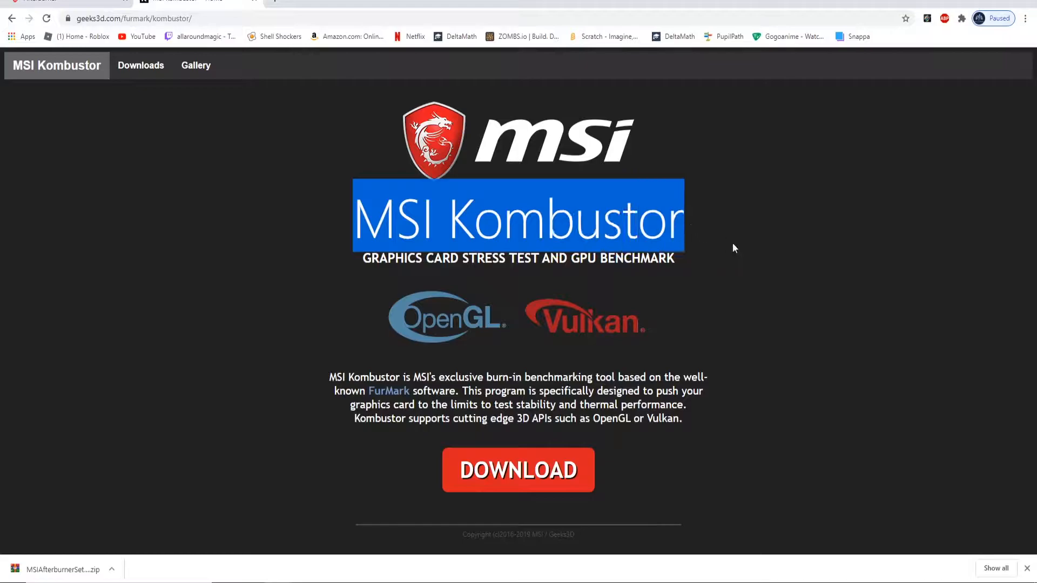
left_click(727, 241)
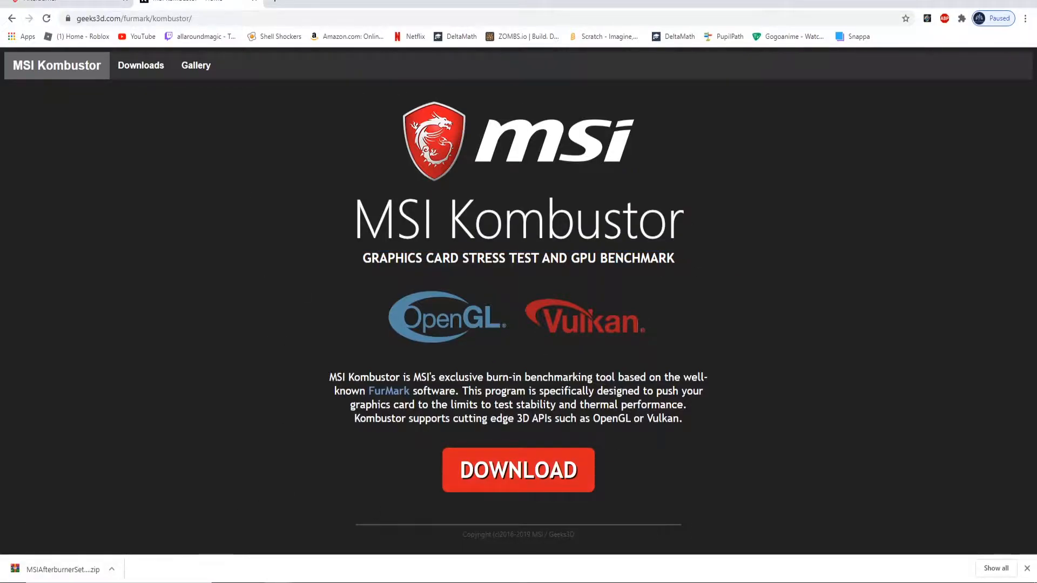
left_click(536, 472)
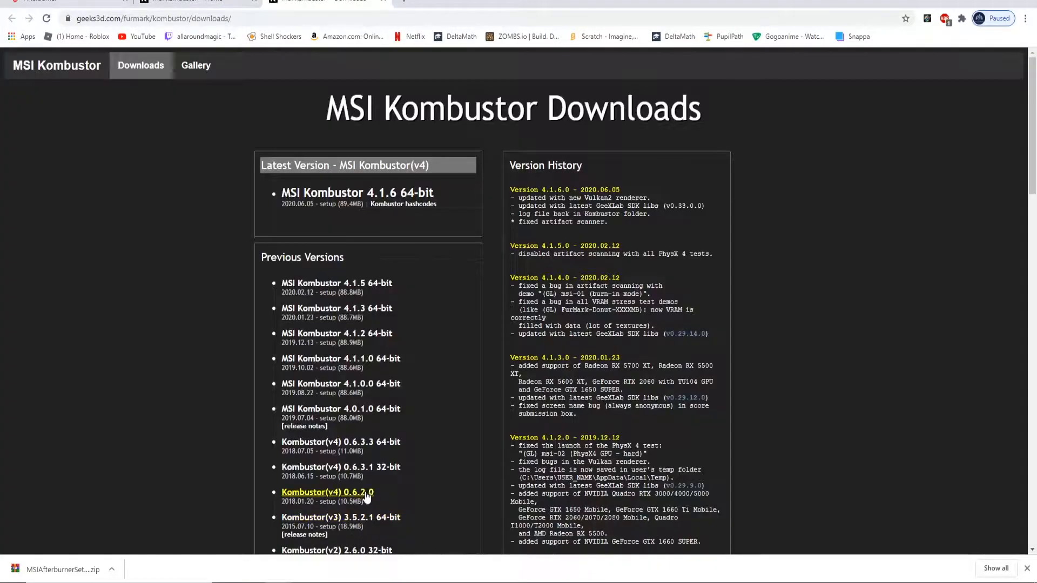
left_click(330, 195)
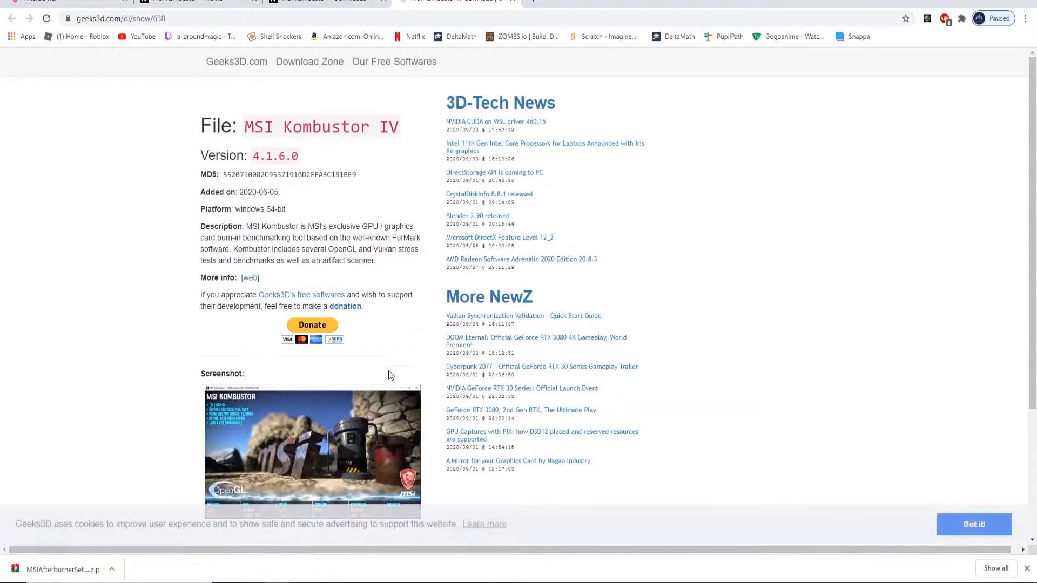
left_click(322, 333)
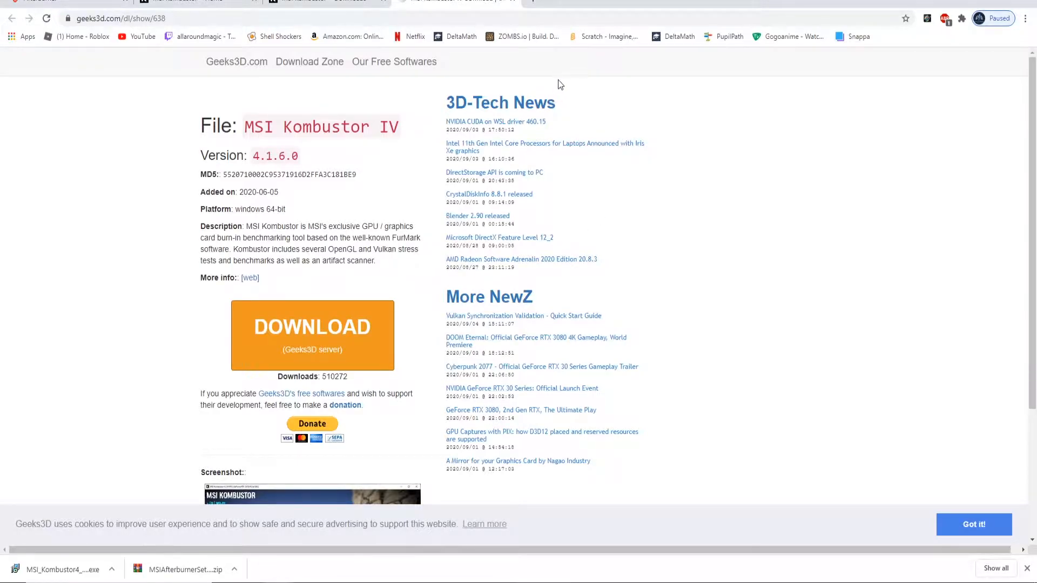
left_click(974, 2)
left_click(975, 2)
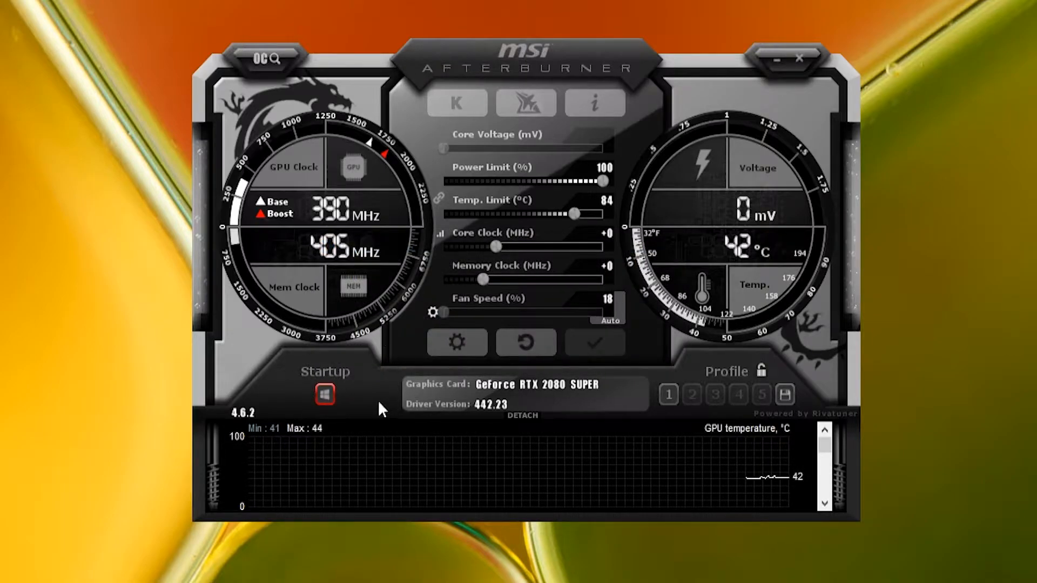
In MSI Afterburner, review the general and compatibility properties, accept them as they are, and reposition the main window.
left_click(458, 343)
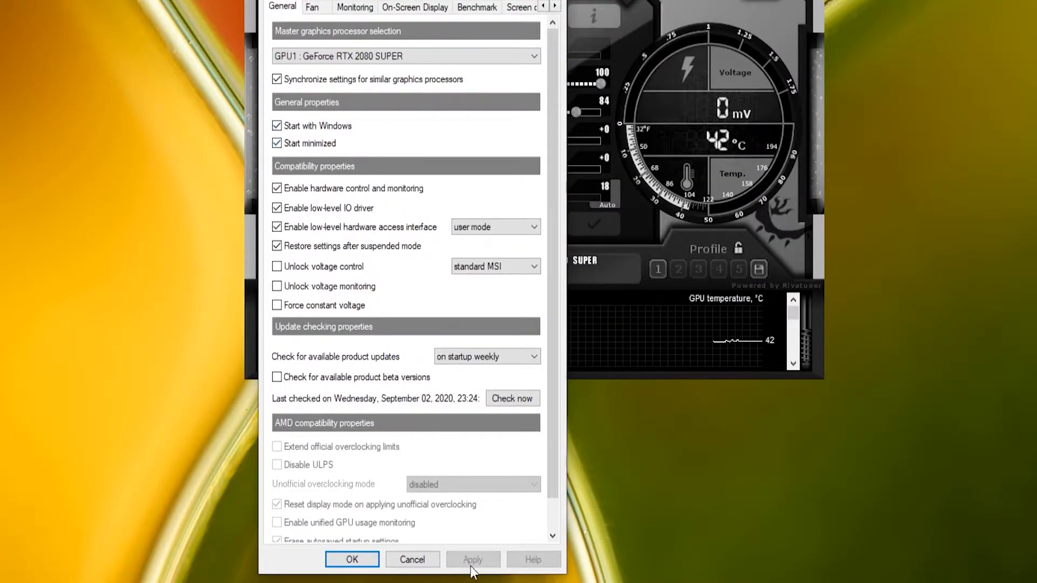
left_click(350, 560)
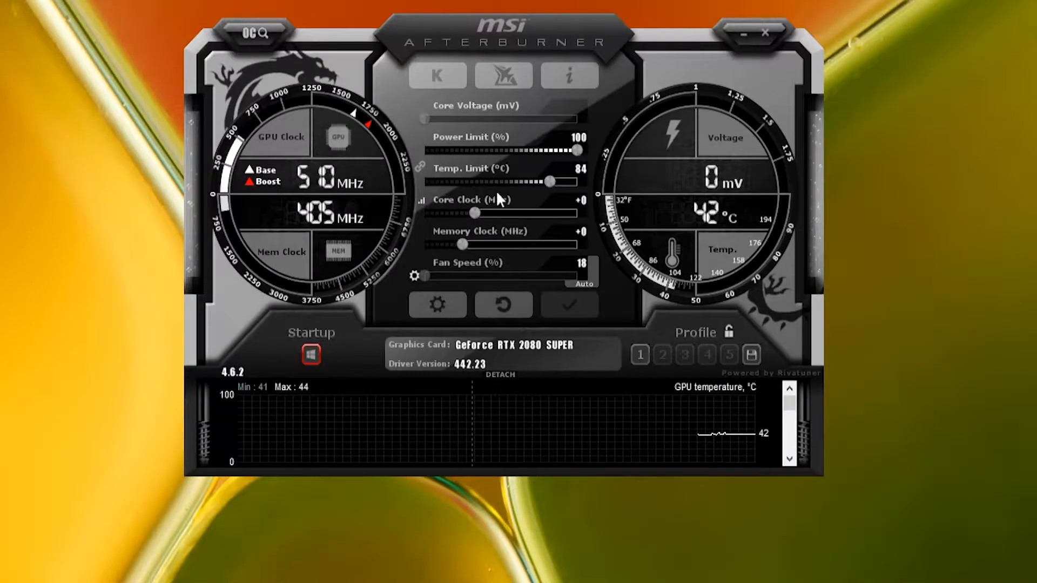
left_click_drag(506, 23, 489, 76)
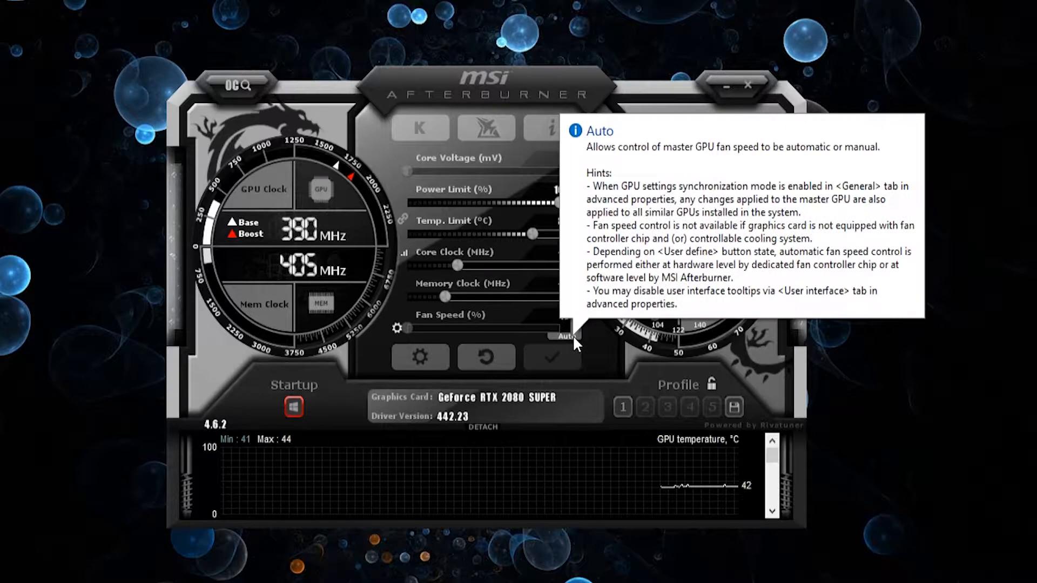
Switch the GPU fan from automatic to manual control and set the fan speed to 75%.
left_click(574, 336)
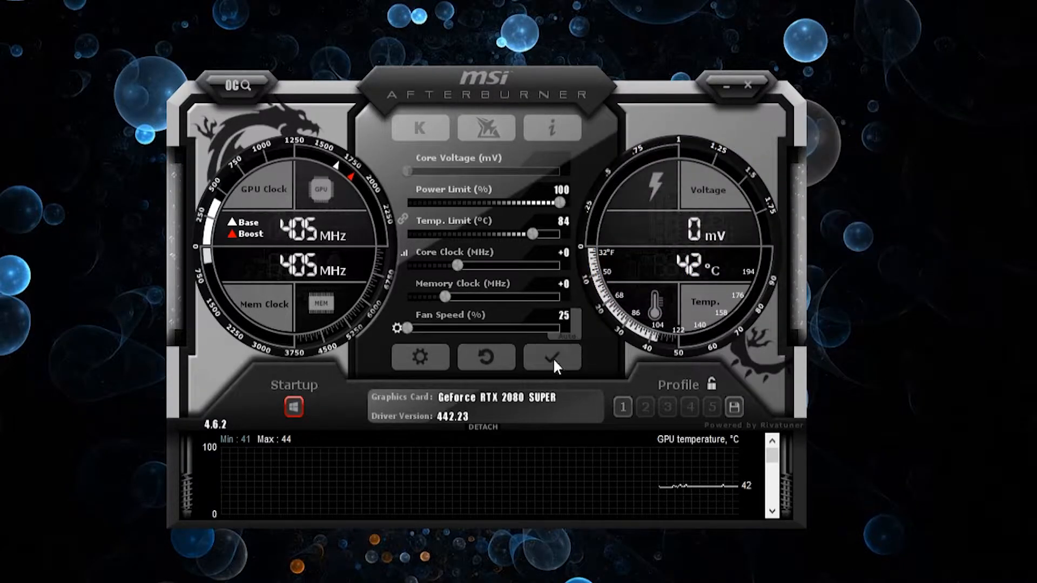
left_click_drag(409, 327, 504, 334)
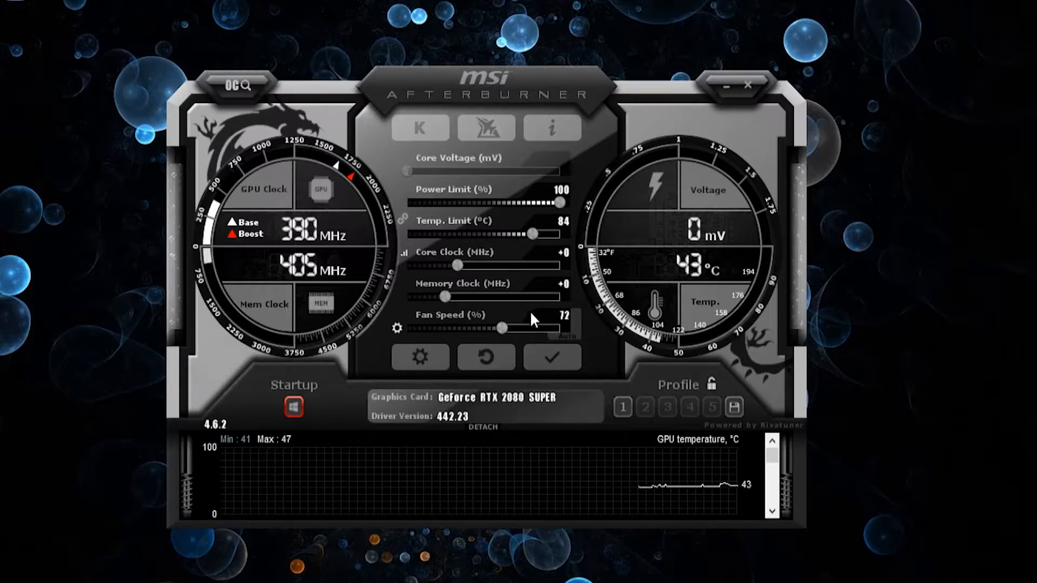
mouse_move(501, 330)
left_mouse_down()
mouse_move(549, 328)
mouse_move(510, 330)
left_mouse_up()
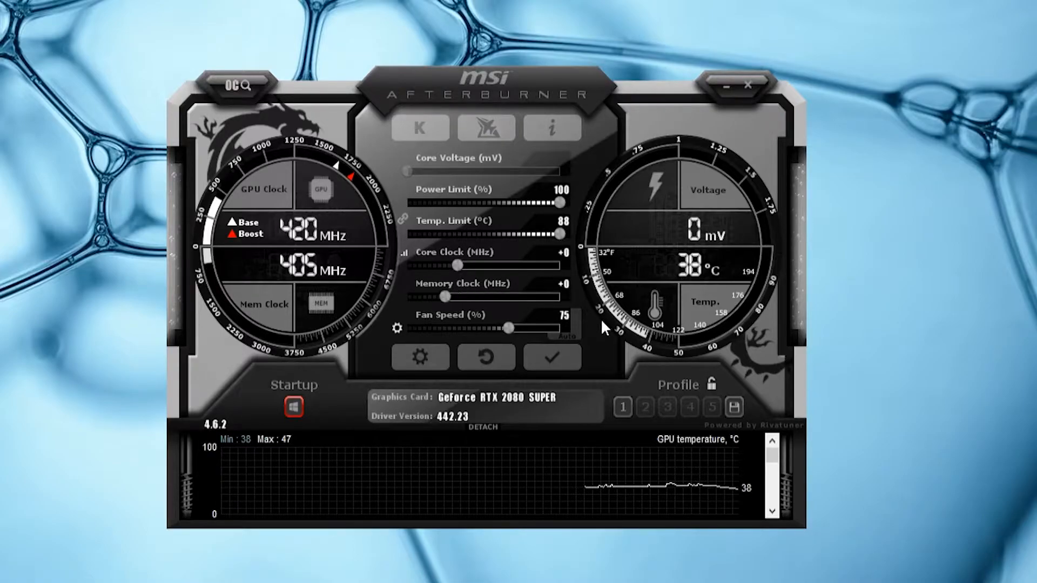
Move Afterburner aside, launch MSI Kombustor from the desktop and run the (GL) msi-01 stress test at 1280x720.
mouse_move(569, 78)
left_mouse_down()
mouse_move(553, 96)
mouse_move(598, 66)
mouse_move(573, 82)
left_mouse_up()
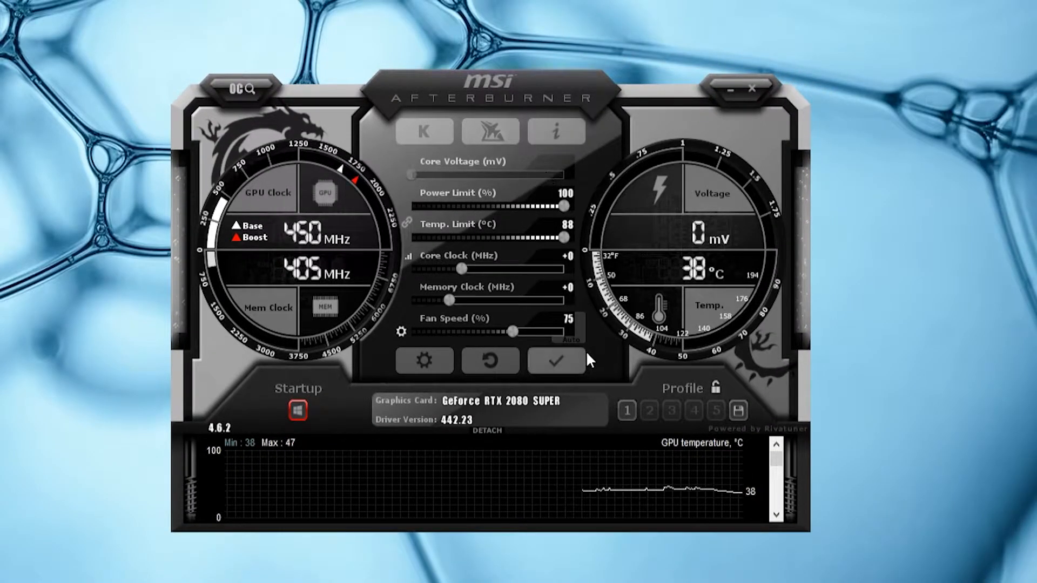
left_click_drag(593, 73, 558, 67)
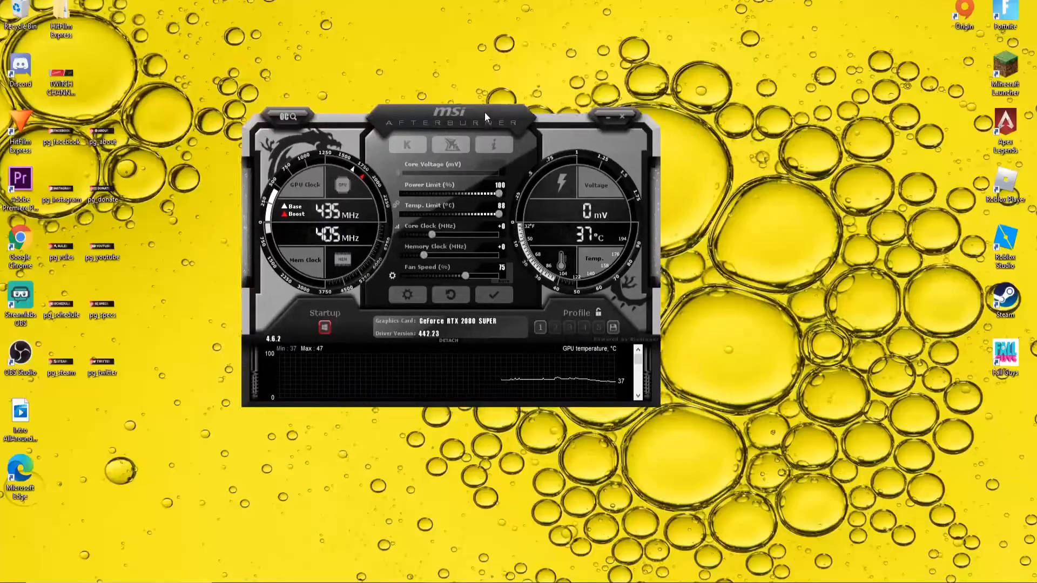
left_click_drag(485, 112, 430, 93)
left_click_drag(494, 109, 355, 167)
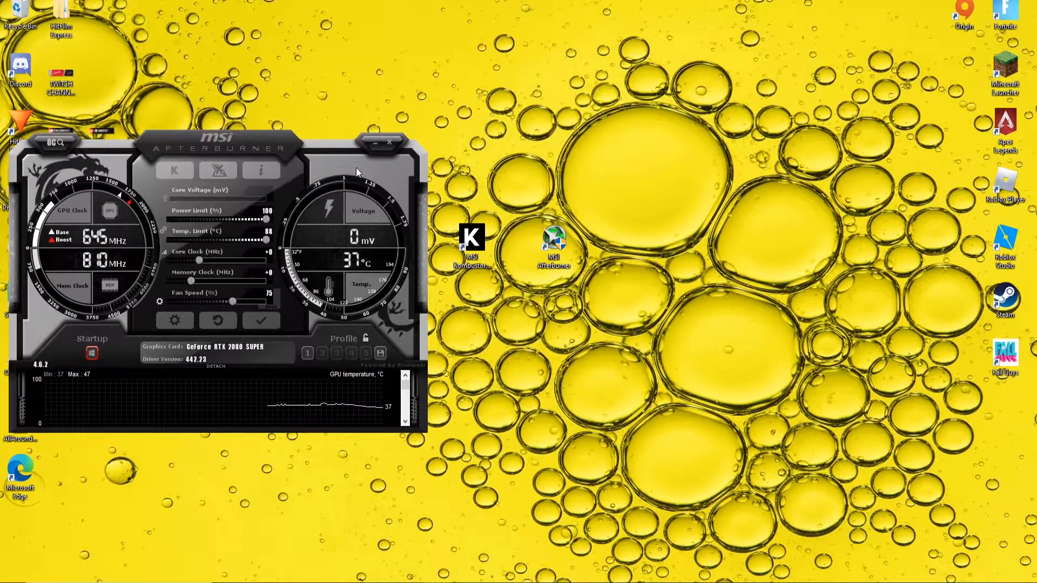
double_click(478, 244)
left_click_drag(494, 122, 609, 126)
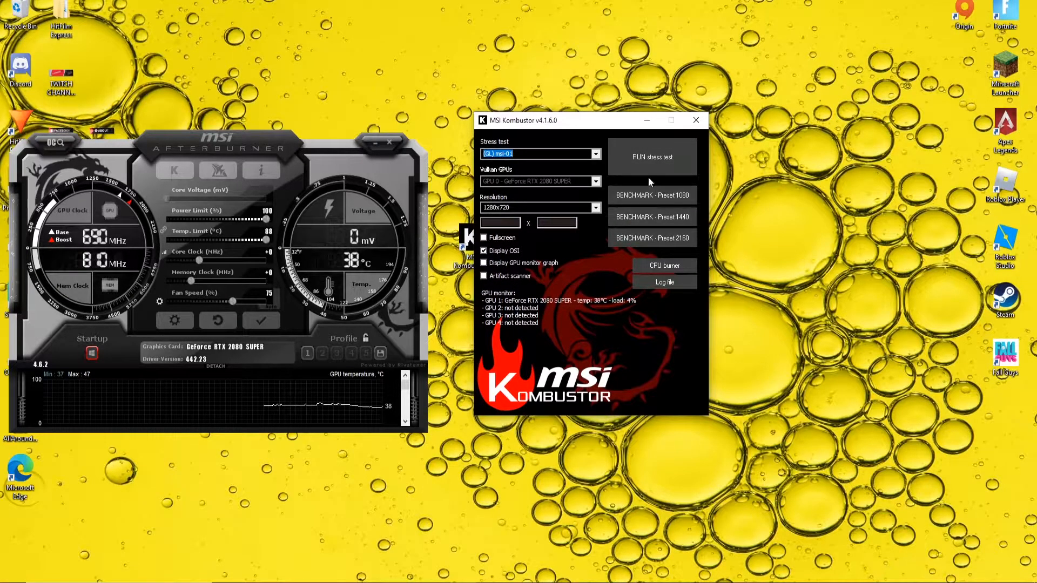
left_click_drag(612, 125, 592, 119)
left_click(623, 153)
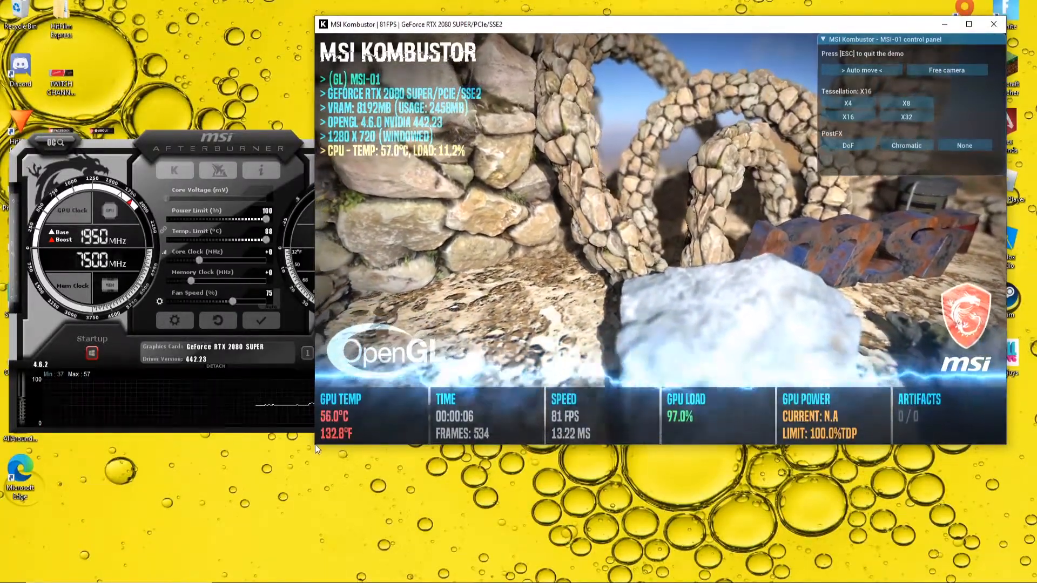
Narrow the Kombustor render window to 988 x 720 and arrange it side by side with Afterburner.
left_click_drag(316, 411, 475, 411)
left_click_drag(743, 24, 767, 5)
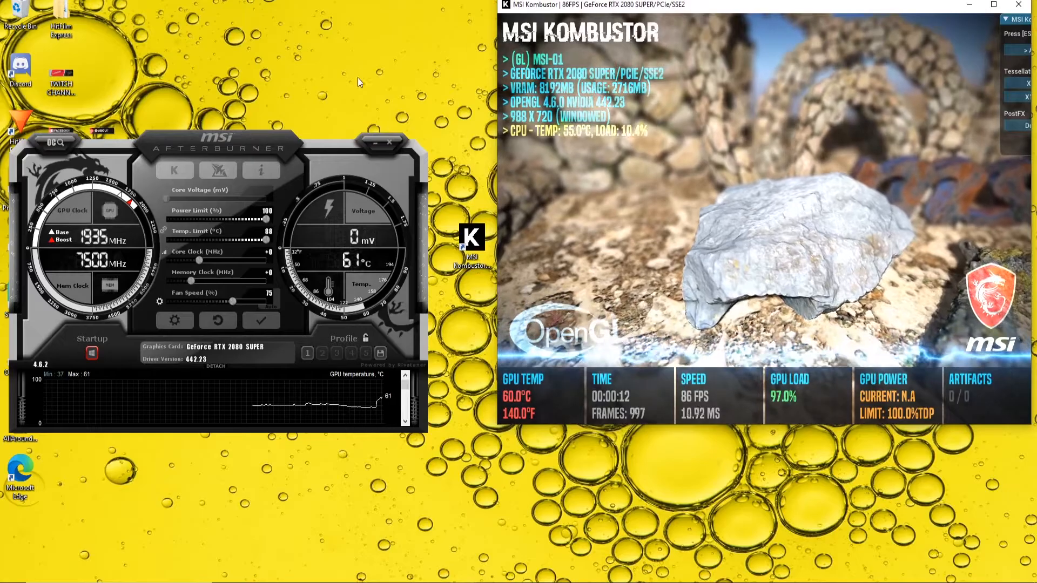
left_click_drag(277, 150, 264, 114)
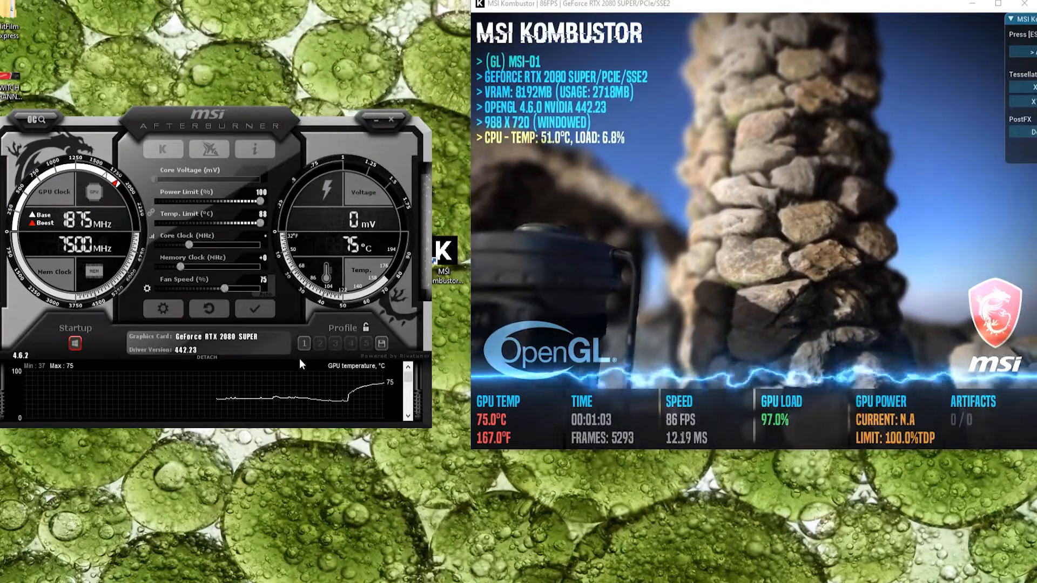
Set the core clock offset to +40 MHz while the stress test runs.
type("40")
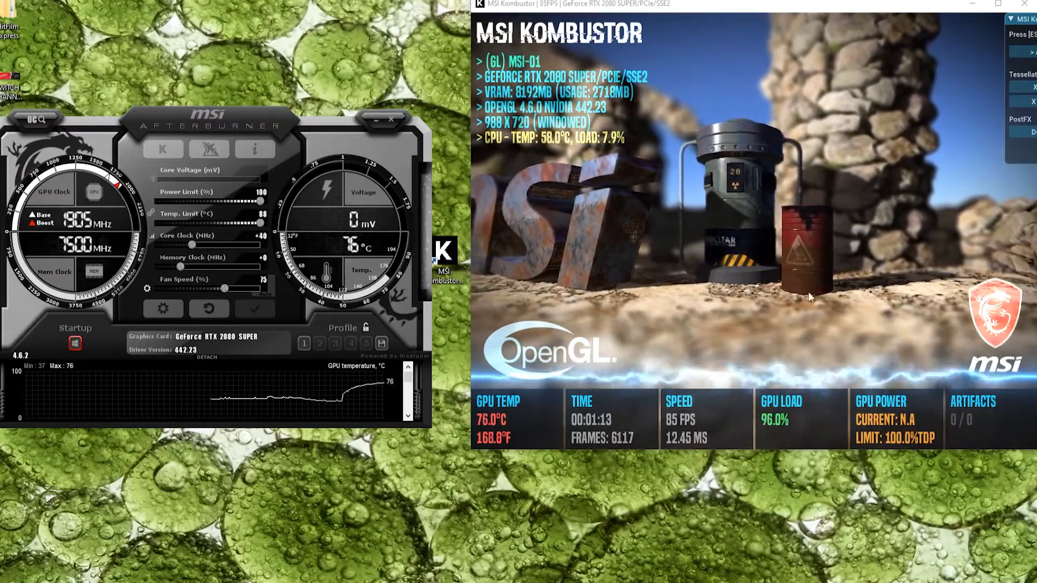
left_click_drag(654, 5, 678, 13)
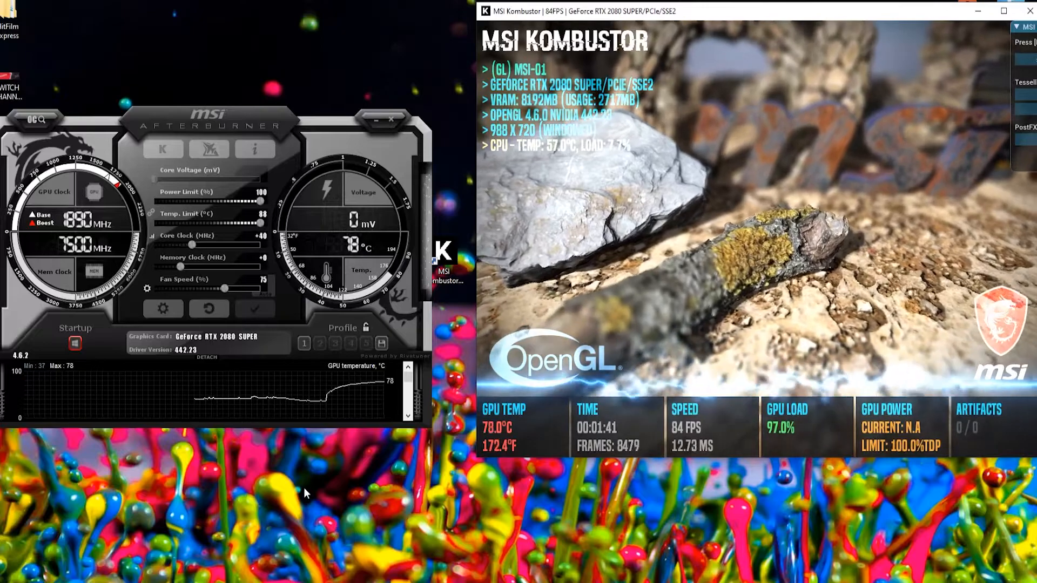
Raise the core clock offset to +80 MHz and apply it.
left_click(264, 235)
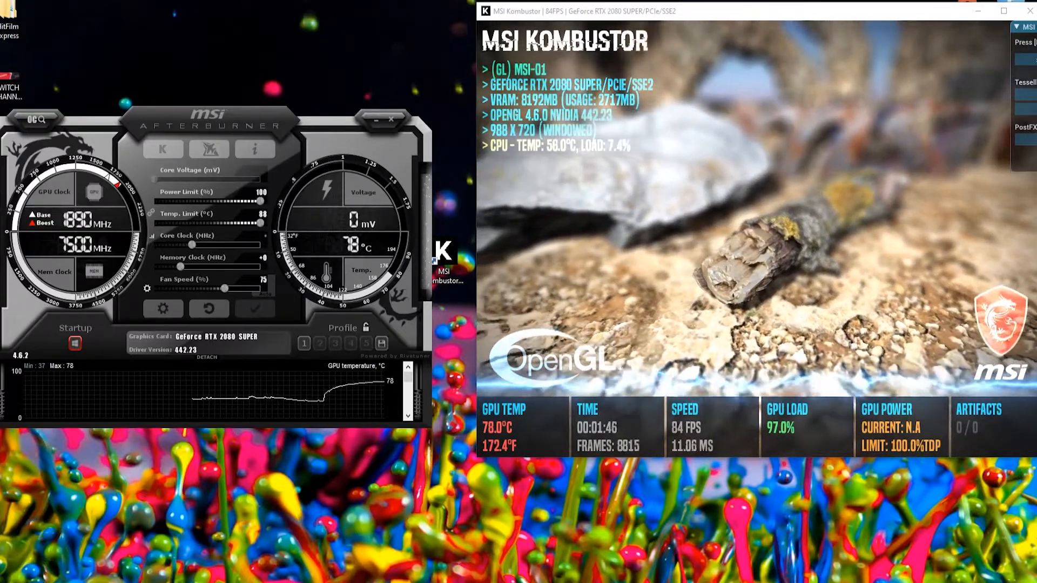
type("80")
key("Return")
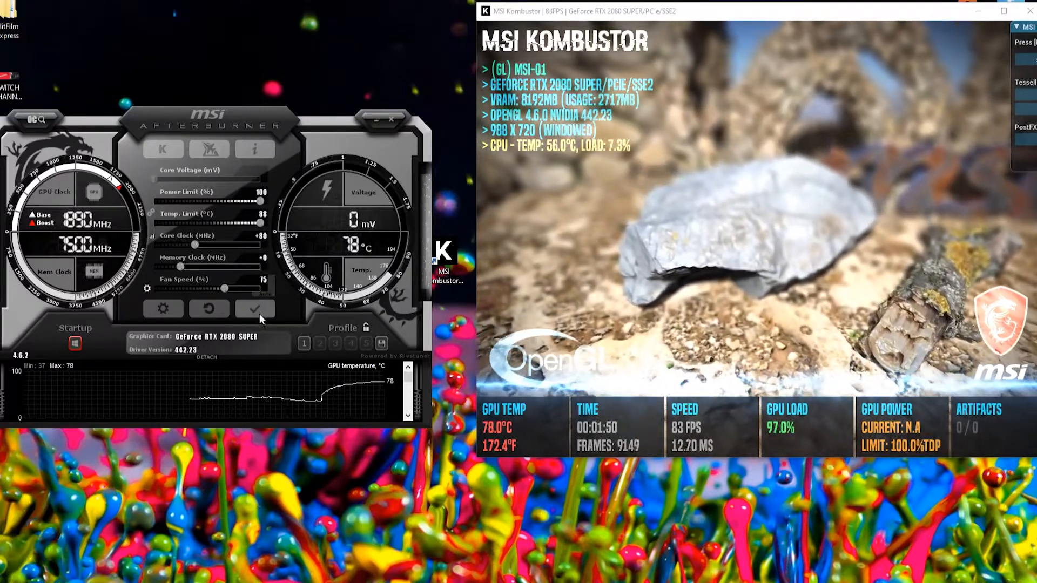
left_click(259, 313)
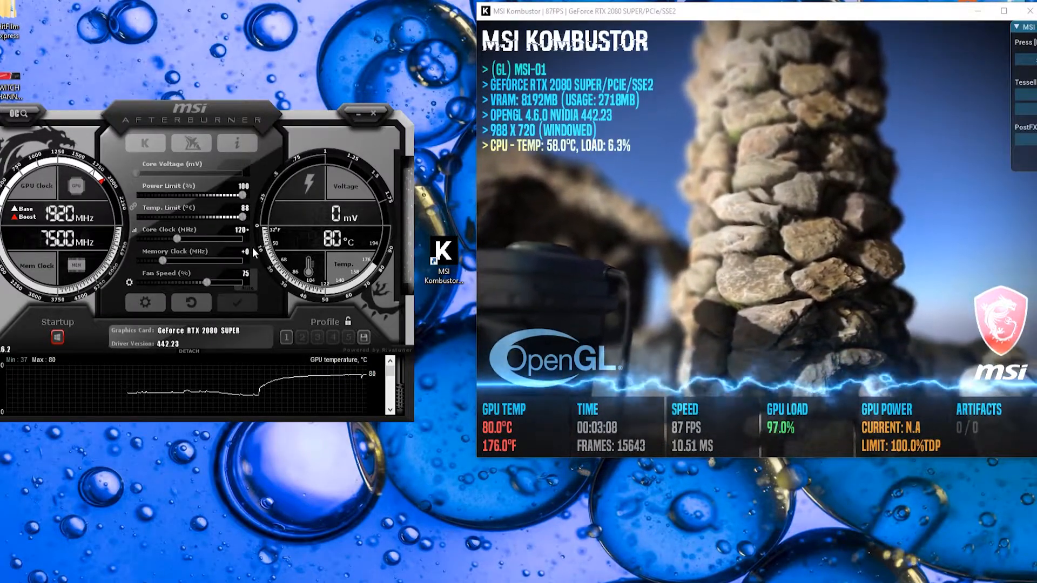
Increase the core clock offset to +120 MHz and apply it to the graphics card.
type("120")
key("Return")
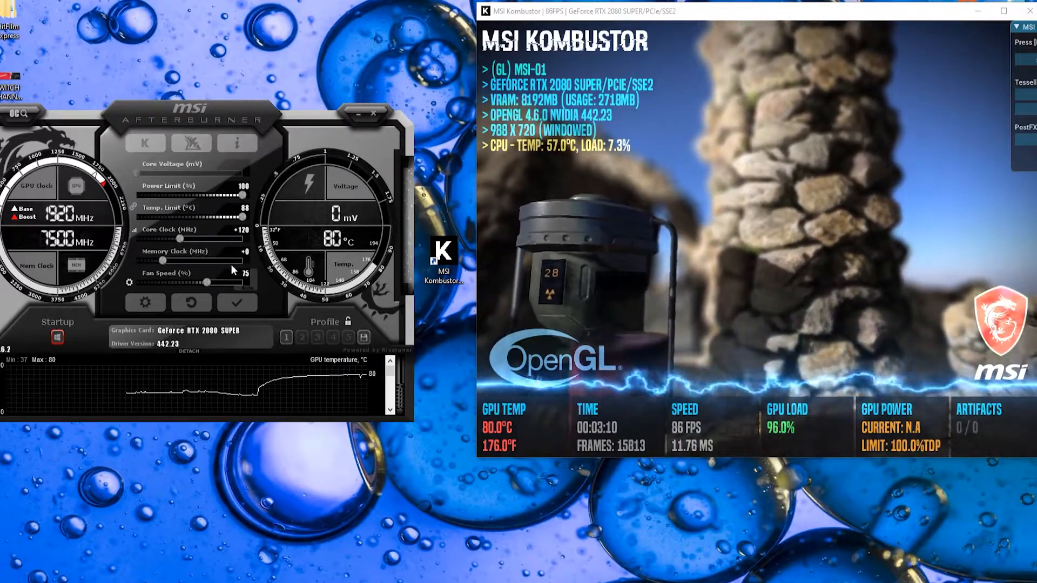
left_click(236, 303)
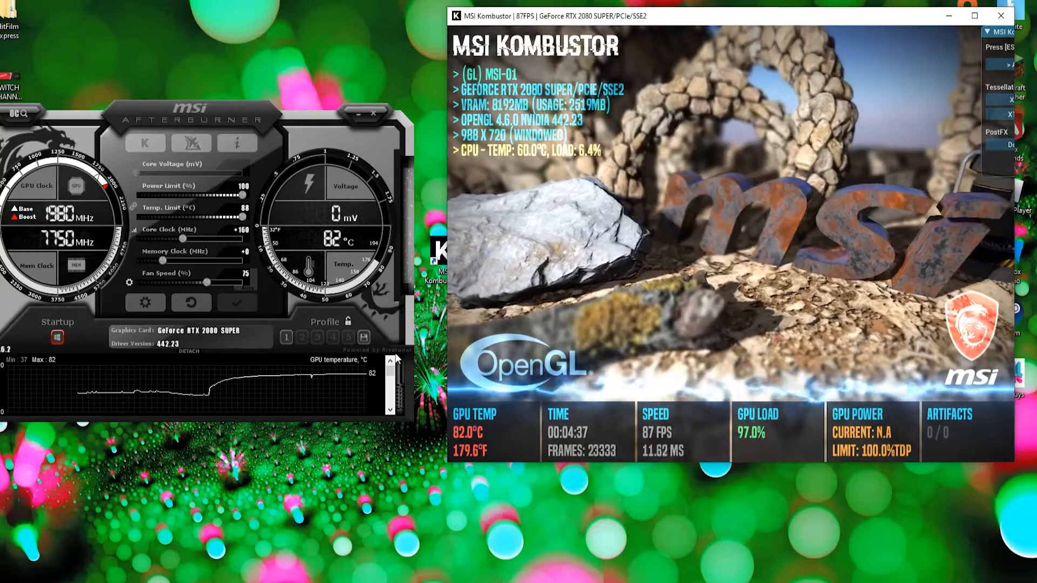
Try a core clock offset of +200 MHz, applying it to the graphics card while the stress test runs.
mouse_move(303, 119)
left_mouse_down()
mouse_move(309, 103)
mouse_move(310, 113)
left_mouse_up()
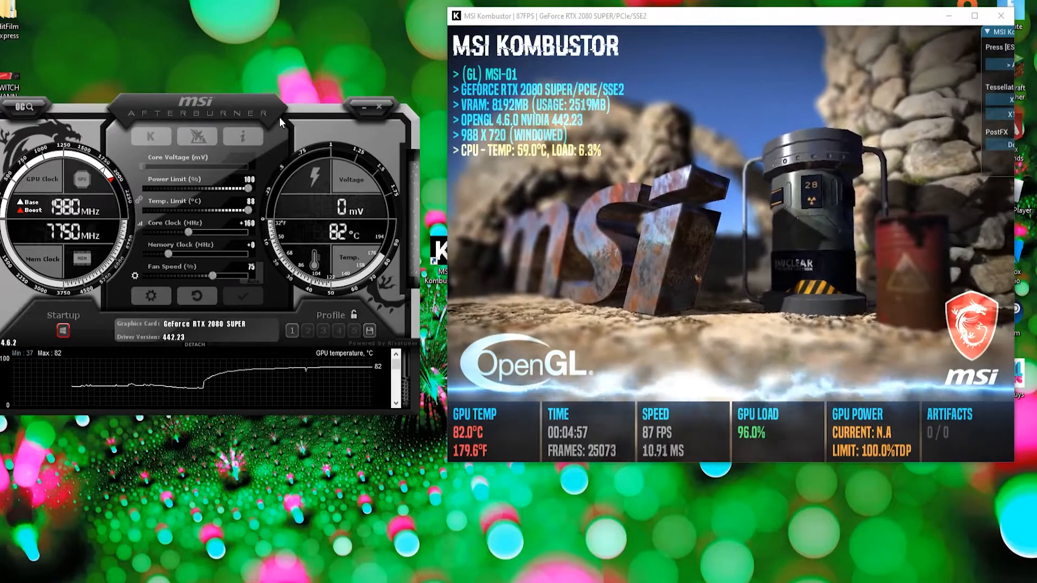
left_click_drag(267, 178, 274, 173)
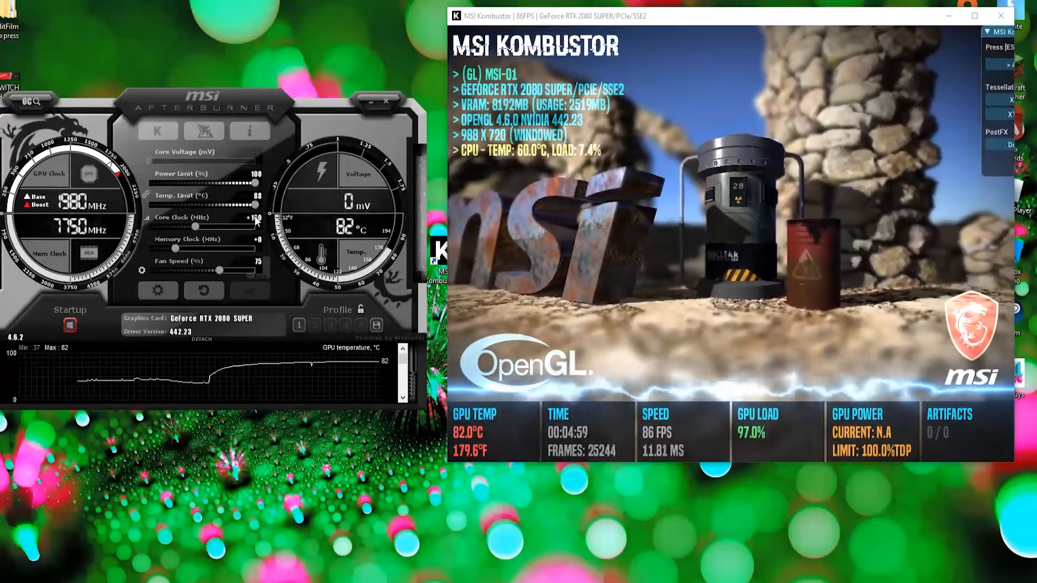
mouse_move(255, 218)
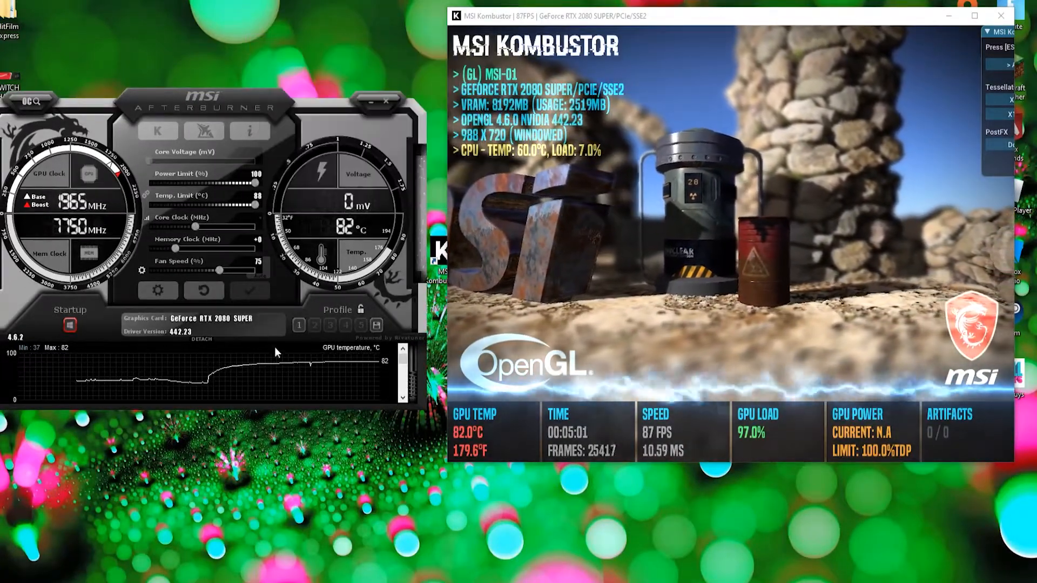
type("200")
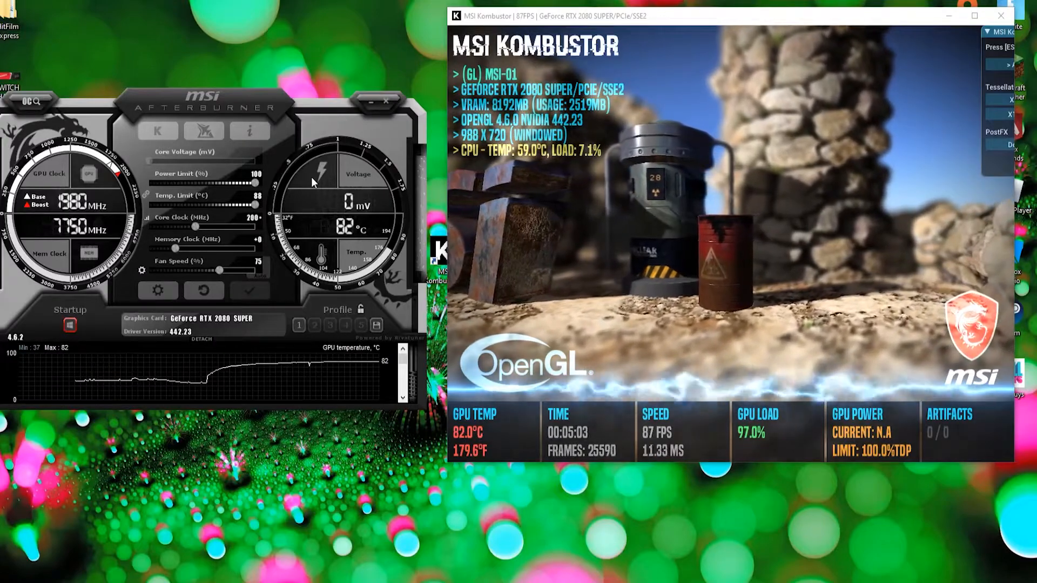
key("Return")
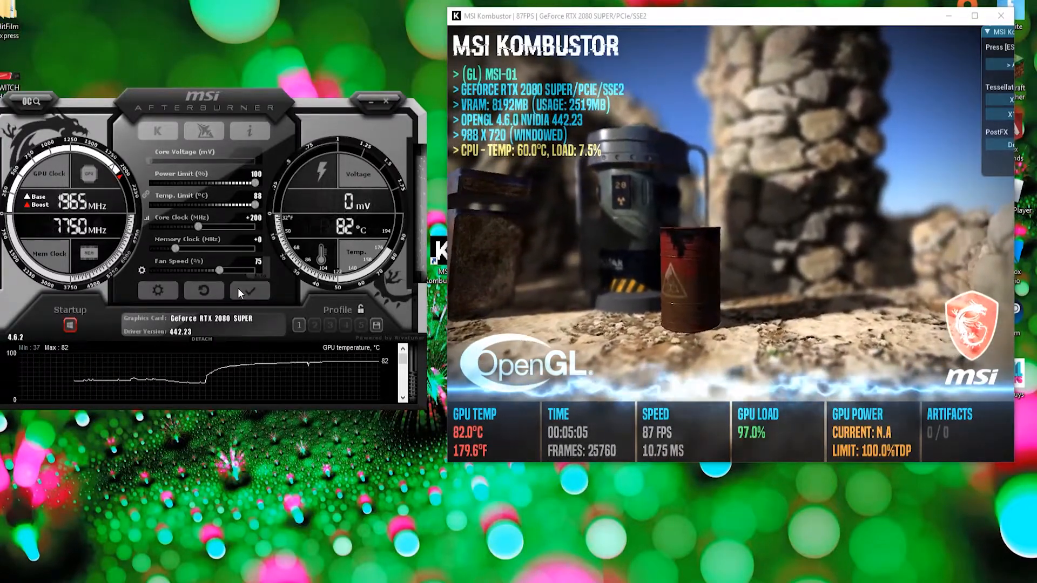
left_click(238, 290)
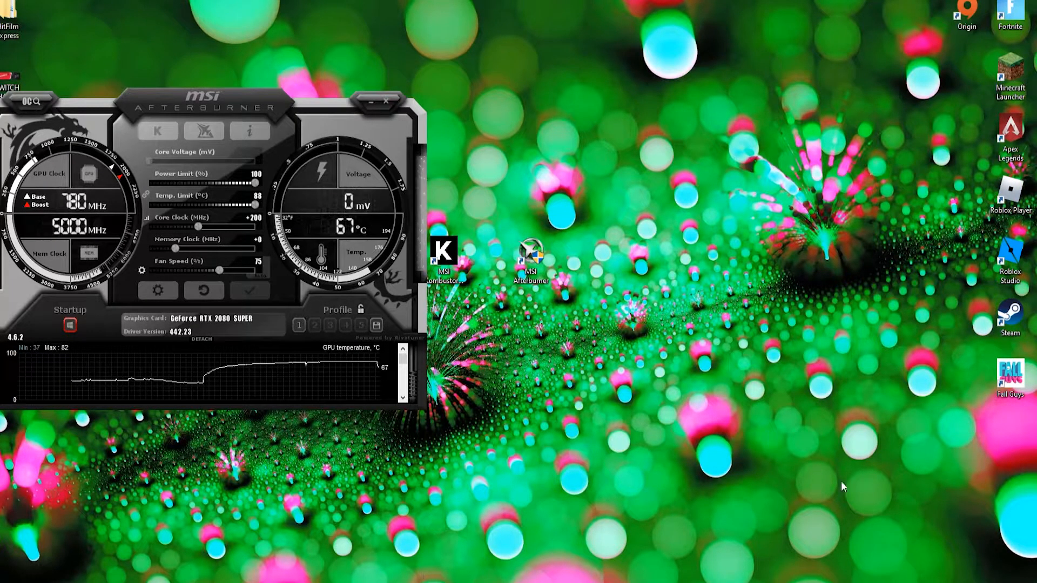
Set the core clock offset back to +160 MHz and apply it to the graphics card.
left_click_drag(323, 116, 604, 98)
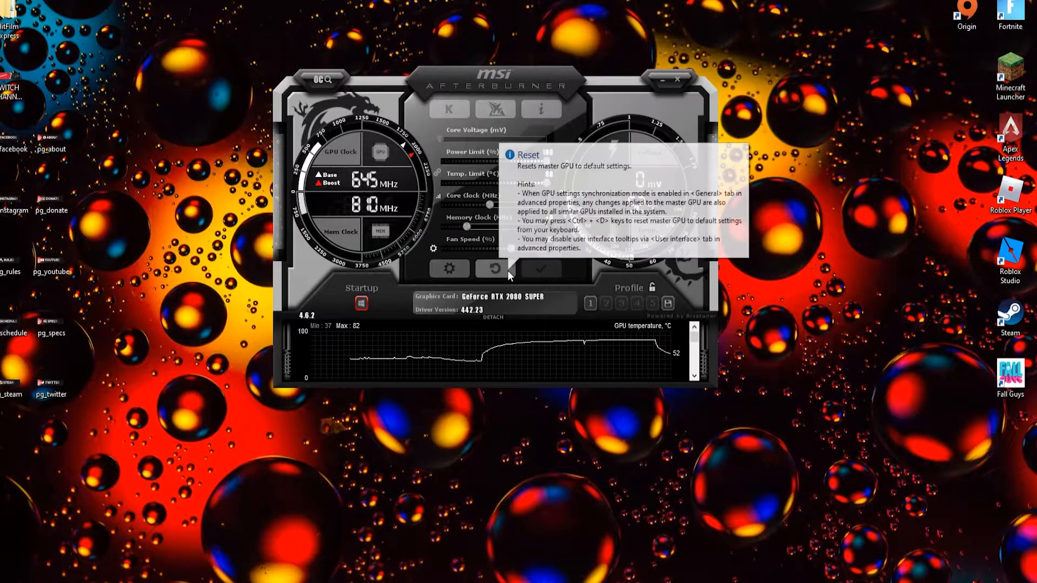
type("160")
key("Return")
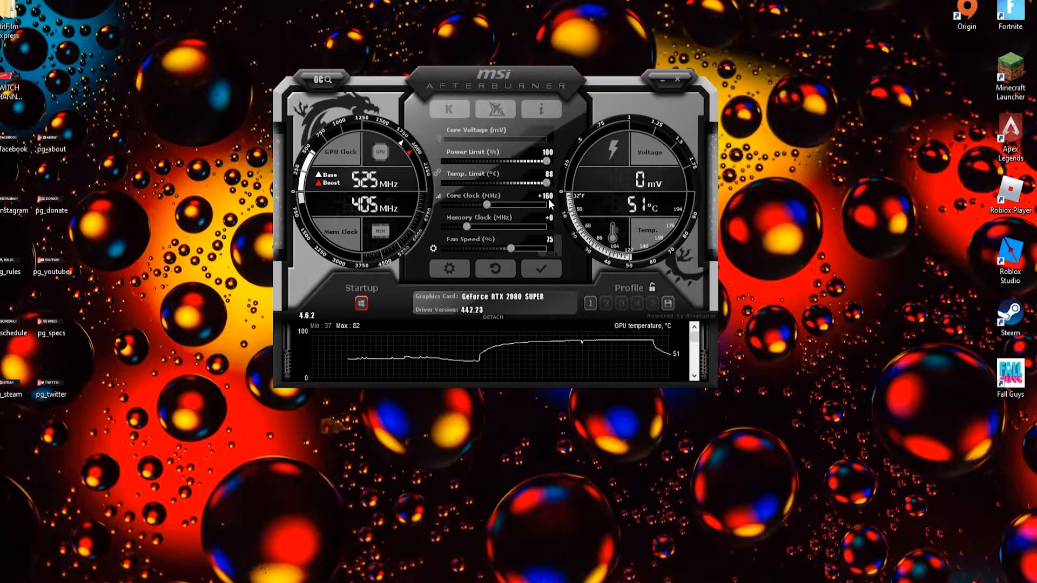
left_click(543, 266)
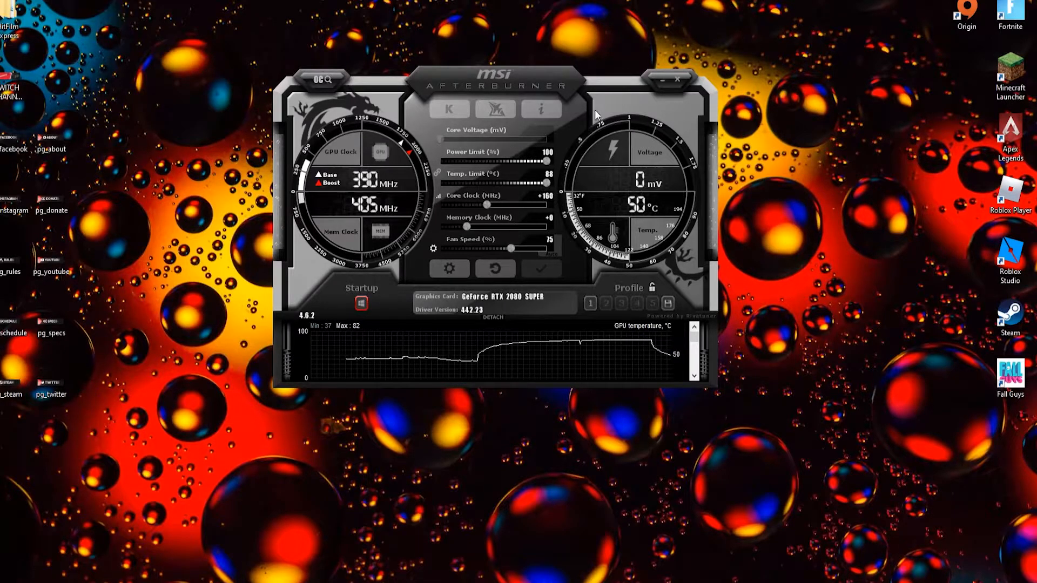
Start the Kombustor (GL) msi-01 stress test at 1280x720 and reposition its window and Afterburner so the clock settings stay accessible.
left_click_drag(598, 89, 294, 68)
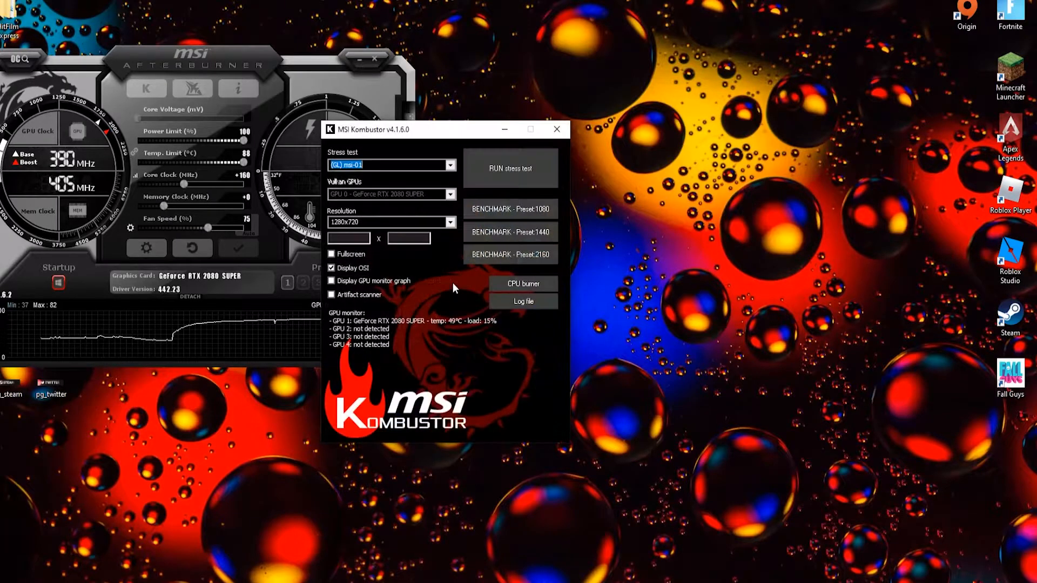
left_click(499, 168)
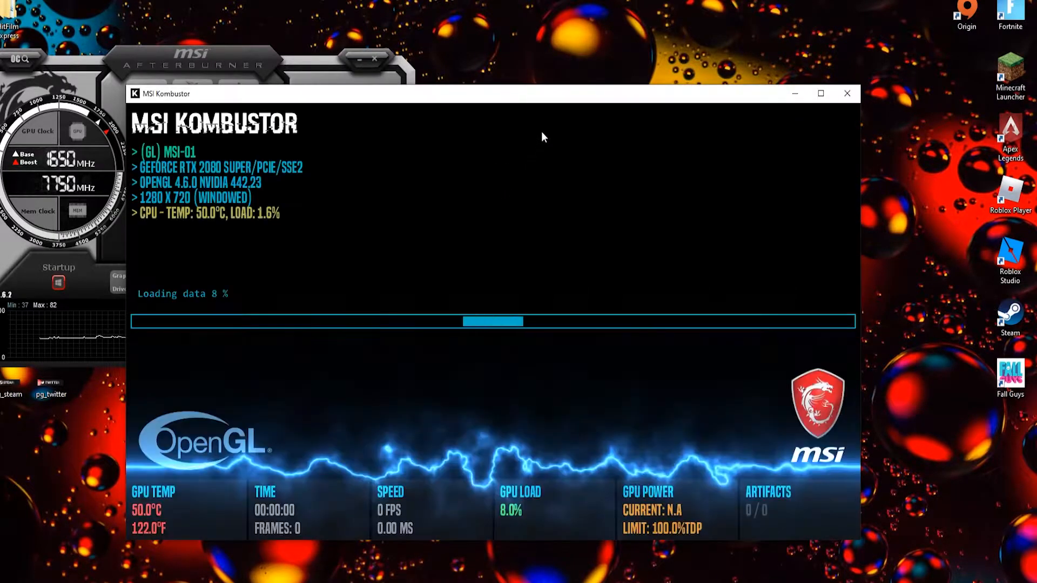
left_click_drag(530, 102, 695, 233)
left_click(508, 129)
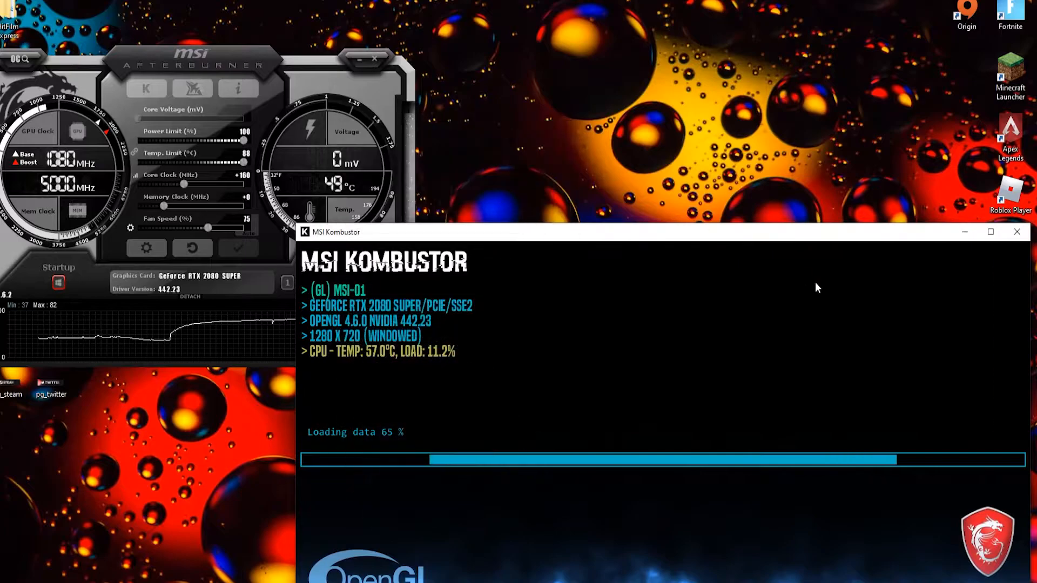
left_click_drag(770, 242, 814, 6)
left_click_drag(307, 60, 409, 84)
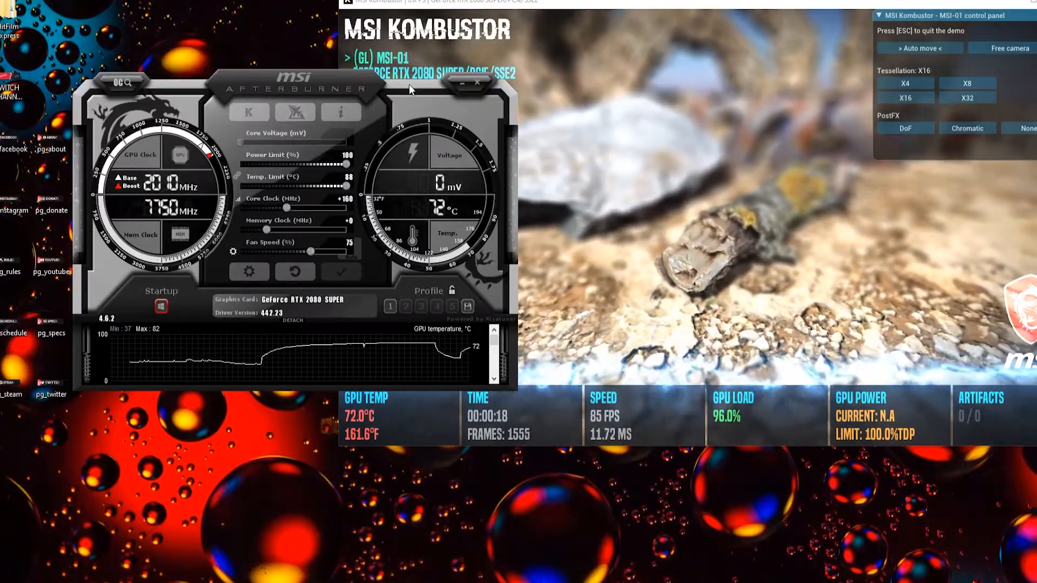
left_click_drag(361, 77, 394, 66)
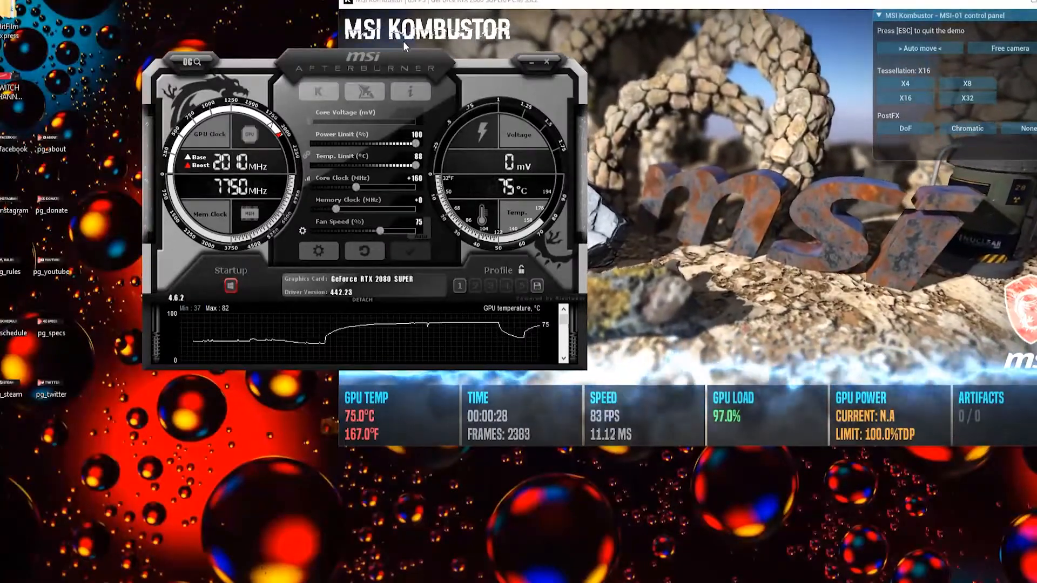
Set the memory clock offset to +100 MHz and apply it during the stress test.
left_click_drag(402, 58, 283, 68)
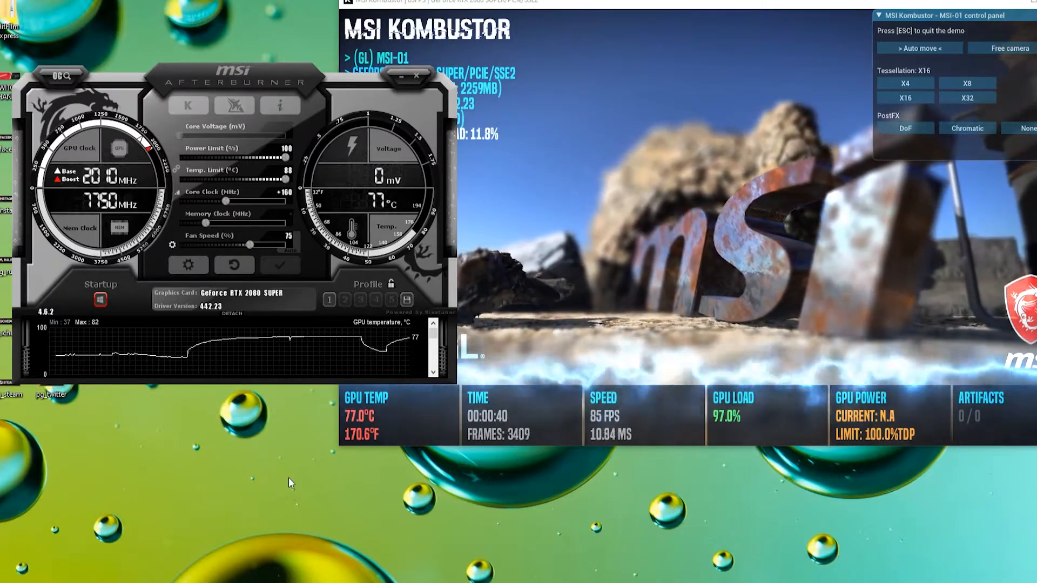
type("00")
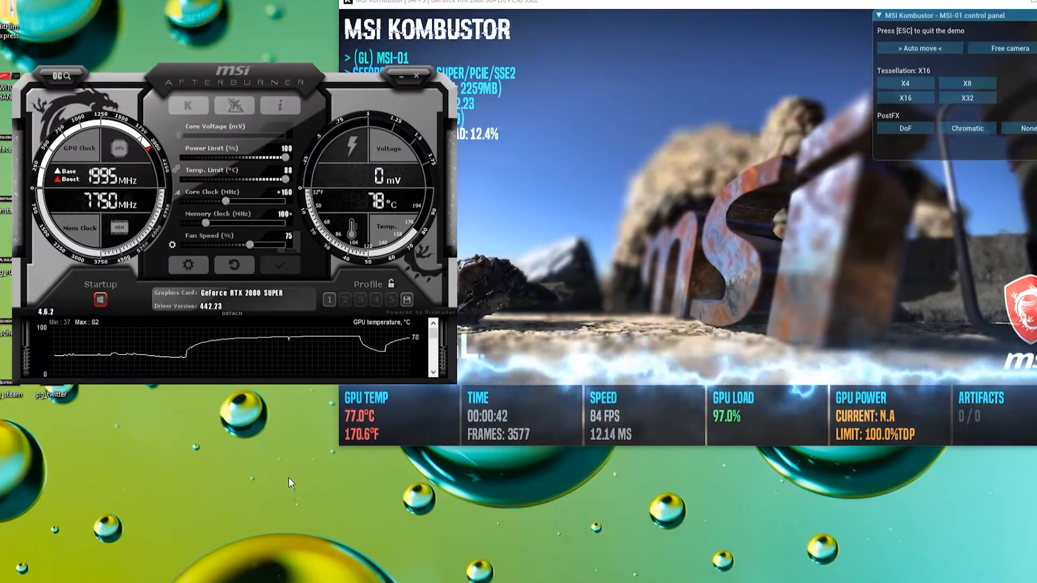
key("Return")
left_click(274, 263)
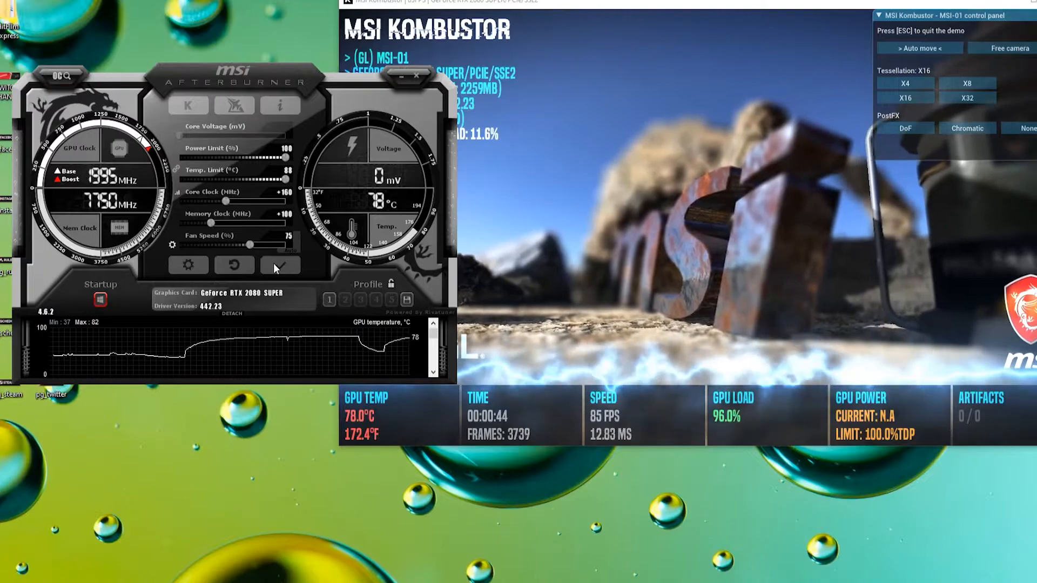
Place Afterburner and the render window side by side, and raise the memory clock offset to +200 MHz and apply it.
left_click_drag(261, 80, 180, 85)
left_click_drag(584, 6, 549, 16)
left_click(254, 310)
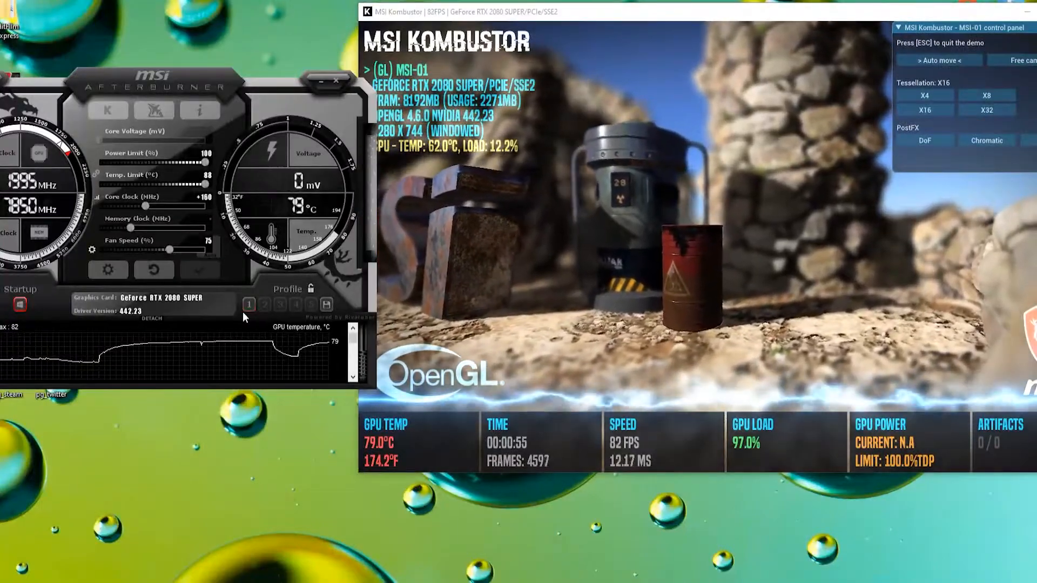
key("Return")
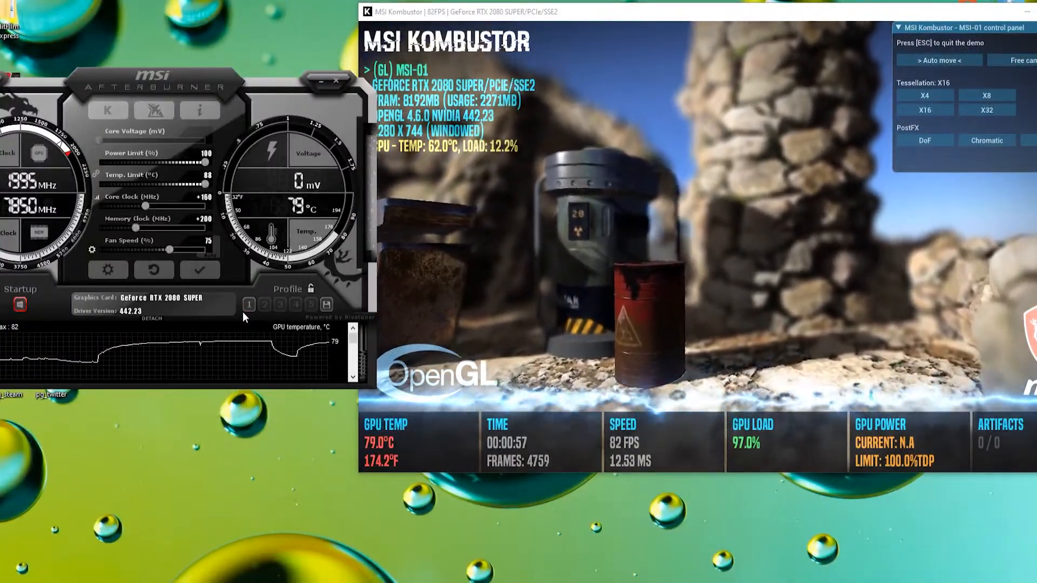
left_click(193, 269)
Raise the memory clock offset to +400 MHz.
scroll(156, 355, "down", 1)
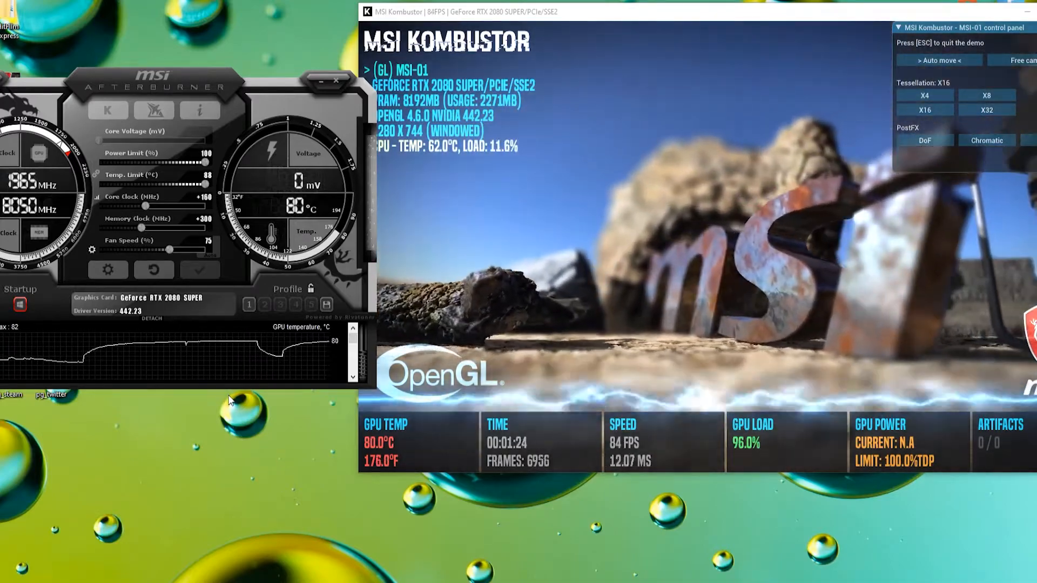
left_click(205, 220)
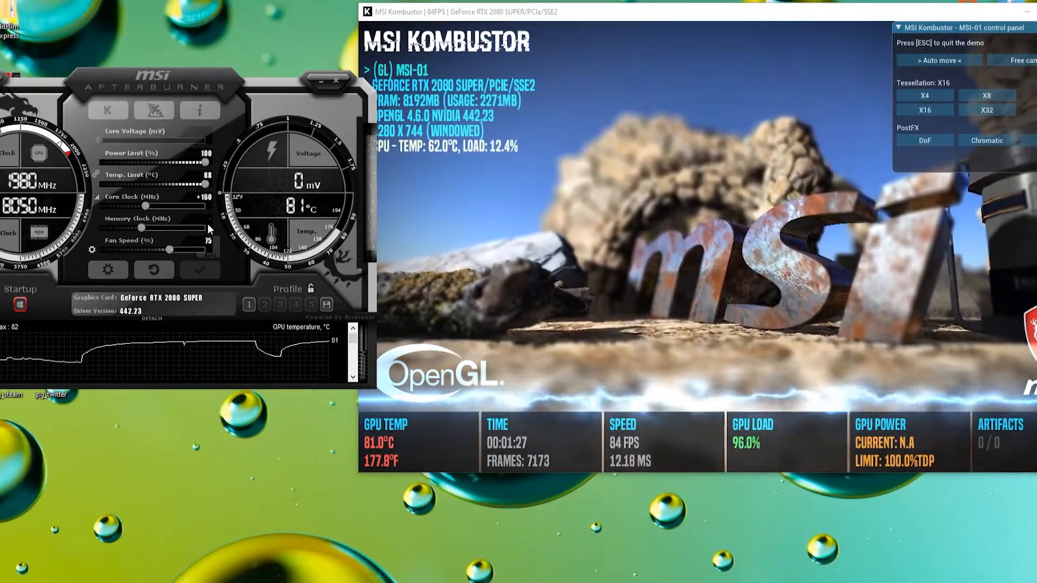
type("400")
key("Return")
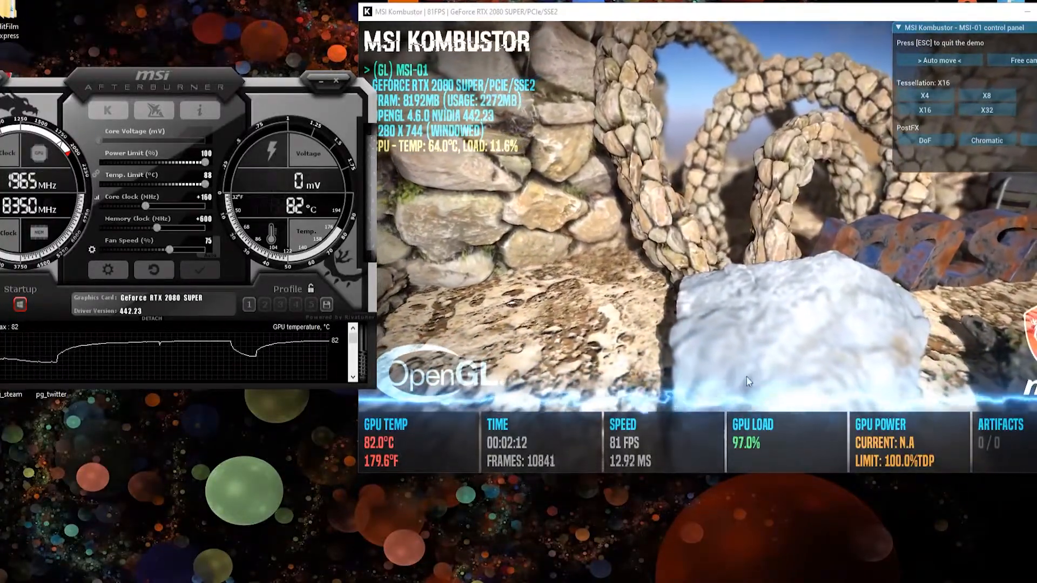
Try a memory clock offset of +700 MHz, applying it while the stress test renders.
mouse_move(602, 20)
left_mouse_down()
mouse_move(616, 20)
mouse_move(596, 18)
left_mouse_up()
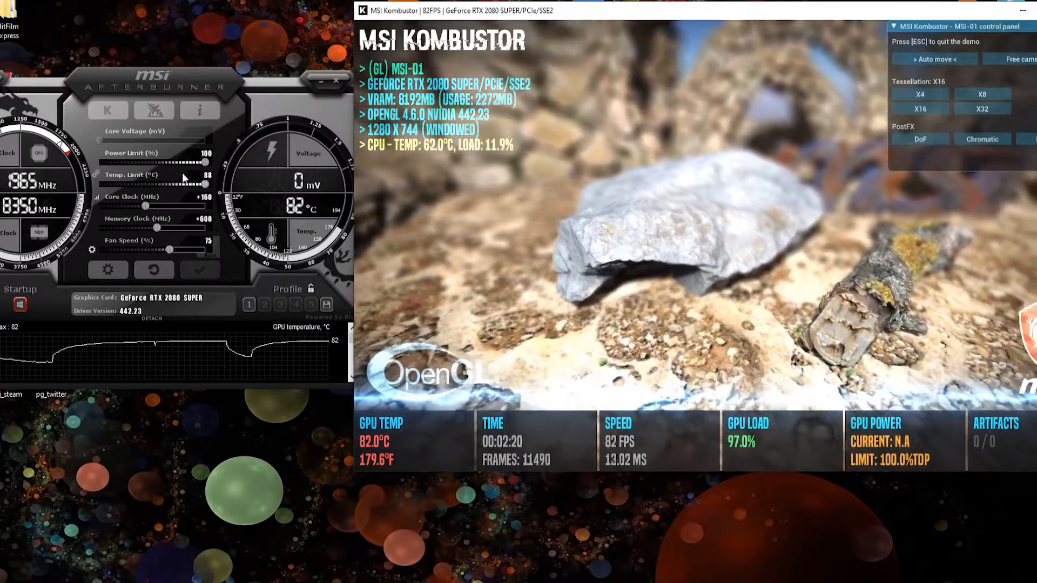
left_click(207, 217)
type("700")
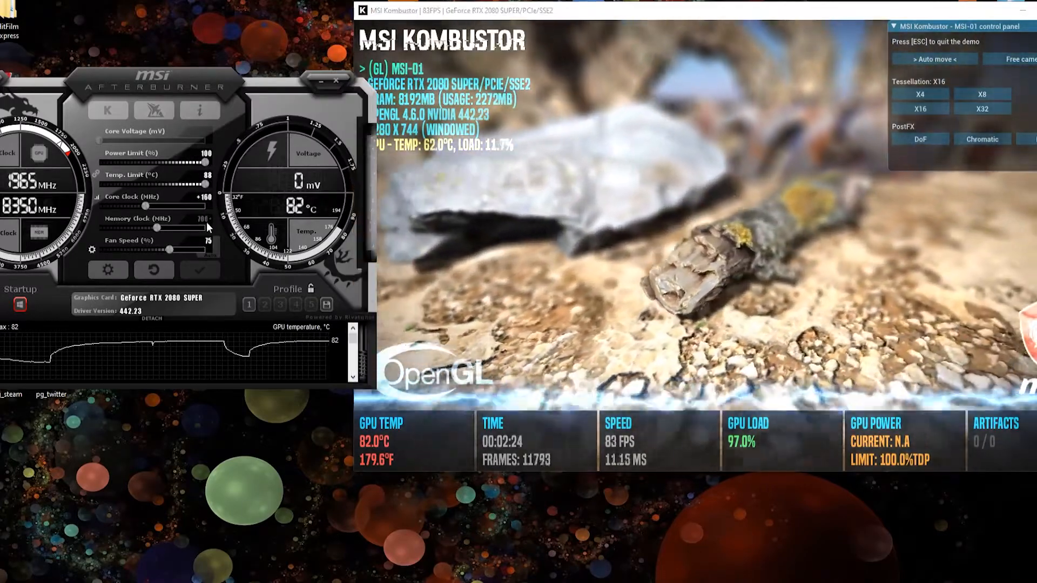
key("Return")
left_click(200, 269)
left_click_drag(702, 10, 696, 11)
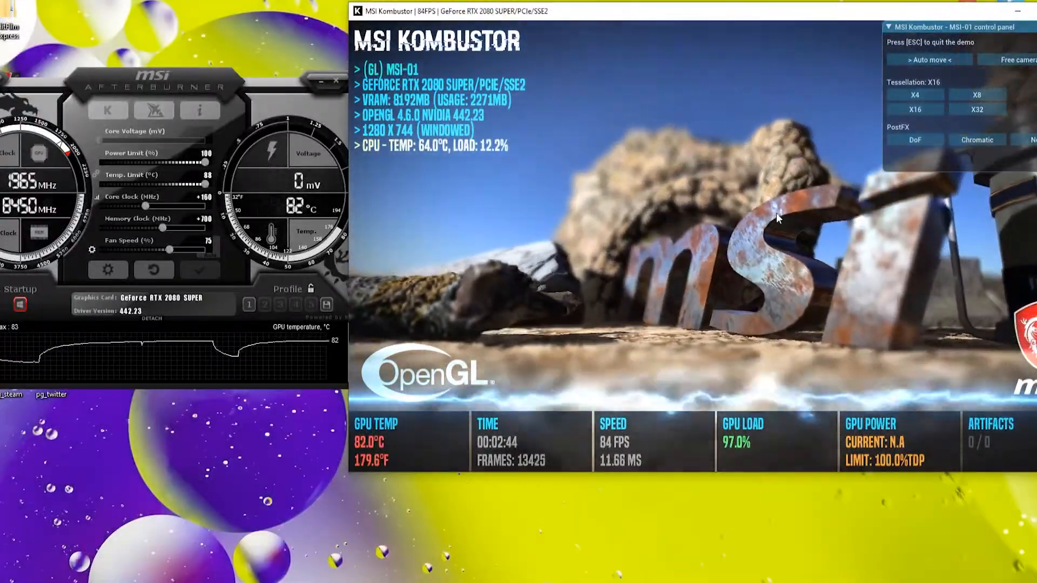
Lower the memory clock offset to +600 MHz and apply it to the graphics card.
left_click_drag(190, 85, 352, 96)
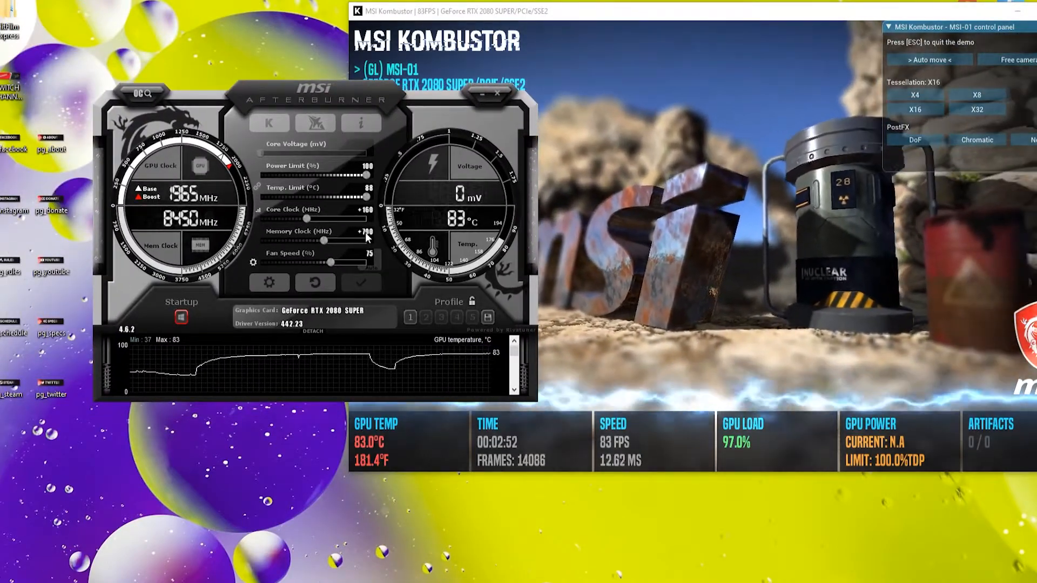
left_click_drag(347, 101, 343, 115)
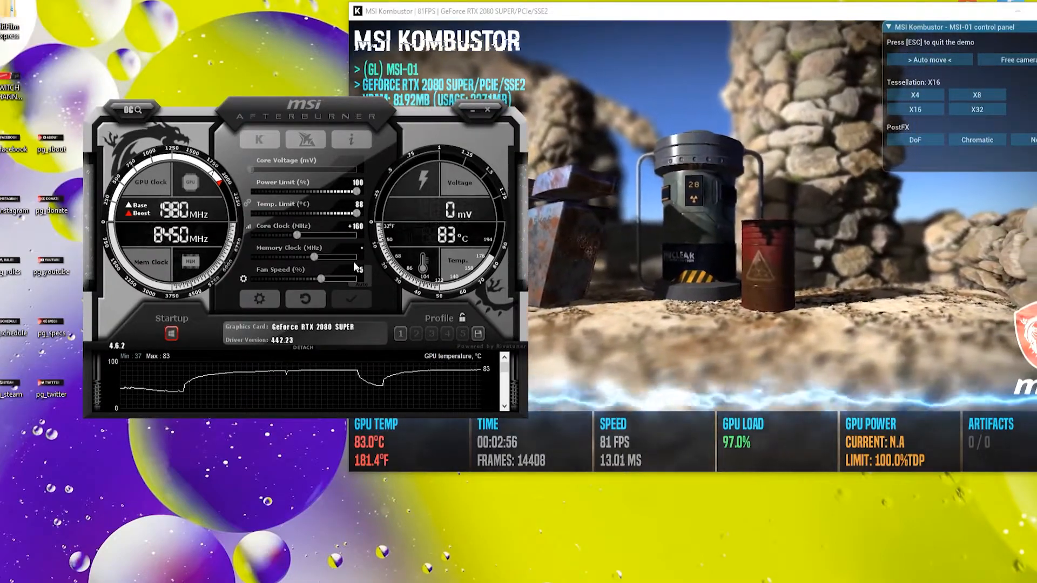
type("600")
key("Return")
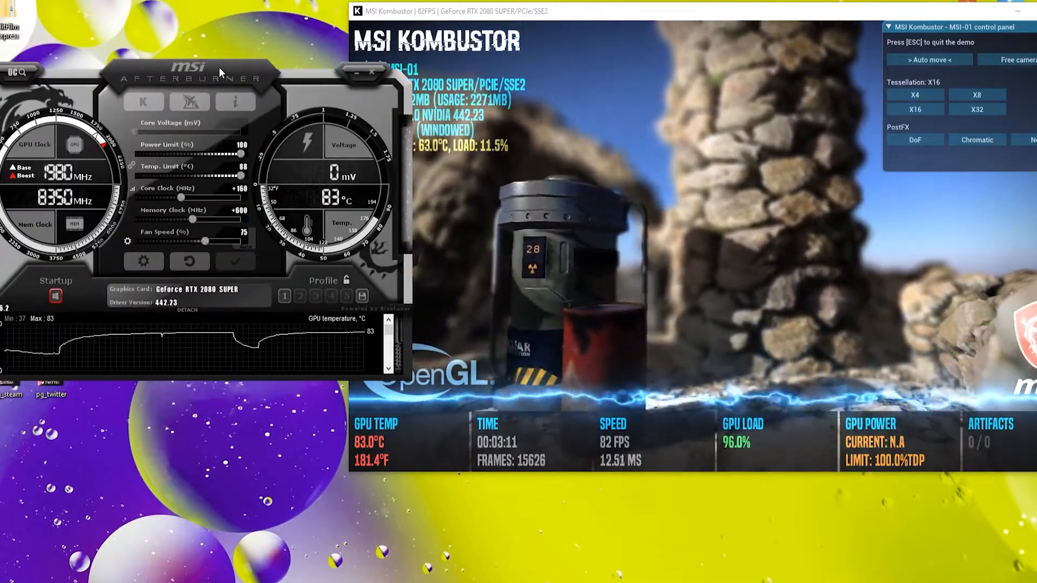
mouse_move(689, 16)
left_mouse_down()
mouse_move(644, 8)
mouse_move(678, 2)
left_mouse_up()
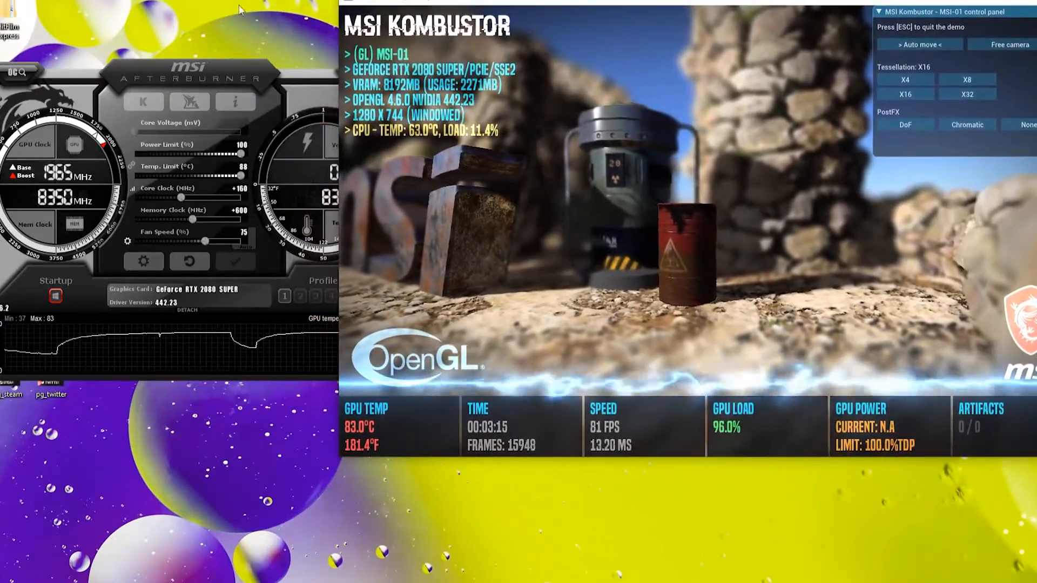
left_click(212, 81)
left_click_drag(212, 81, 331, 81)
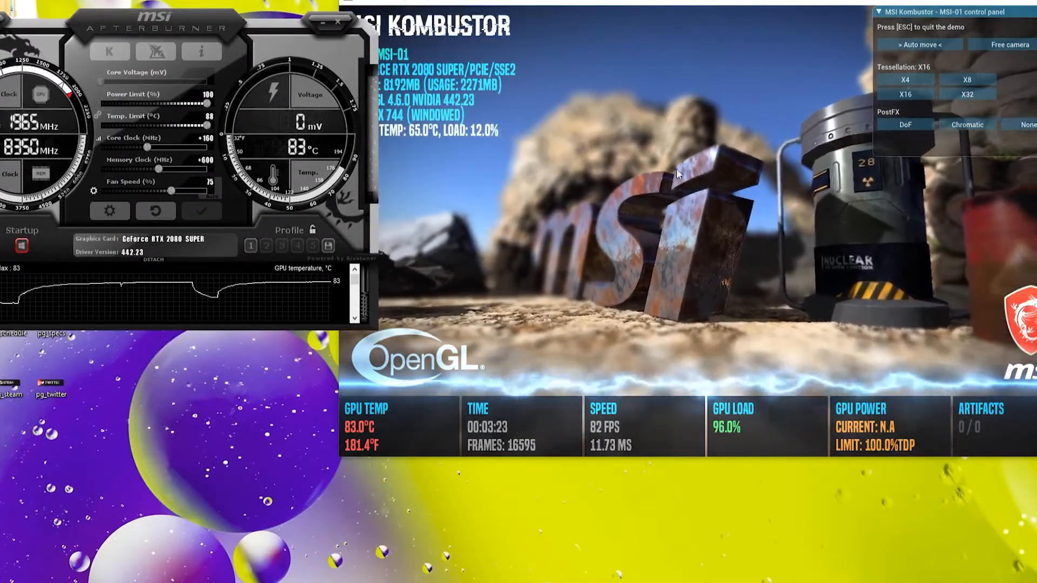
mouse_move(196, 19)
left_mouse_down()
mouse_move(183, 20)
mouse_move(210, 24)
mouse_move(197, 18)
left_mouse_up()
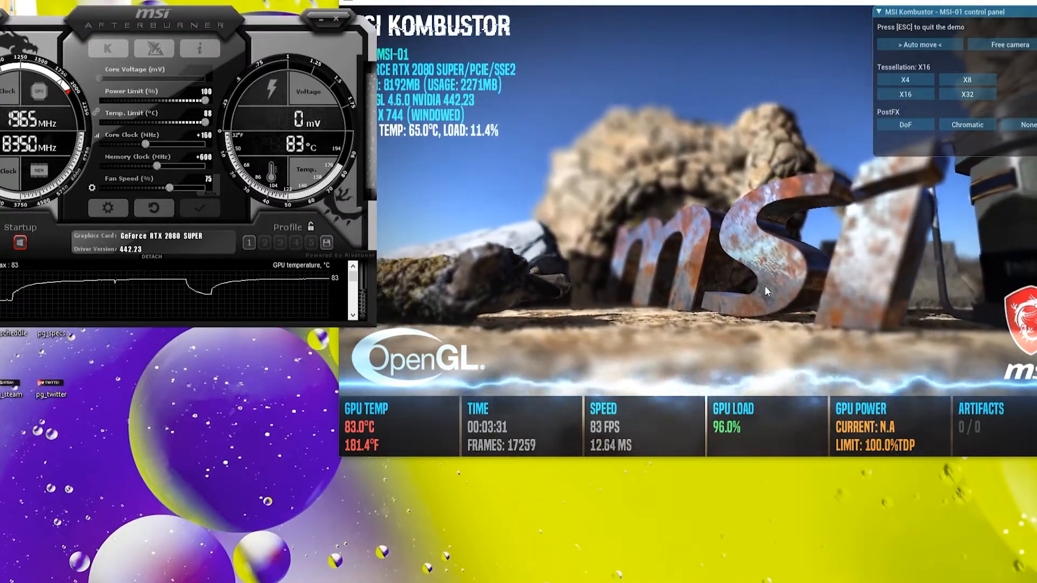
mouse_move(593, 1)
left_mouse_down()
mouse_move(544, 5)
mouse_move(604, 0)
mouse_move(593, 0)
left_mouse_up()
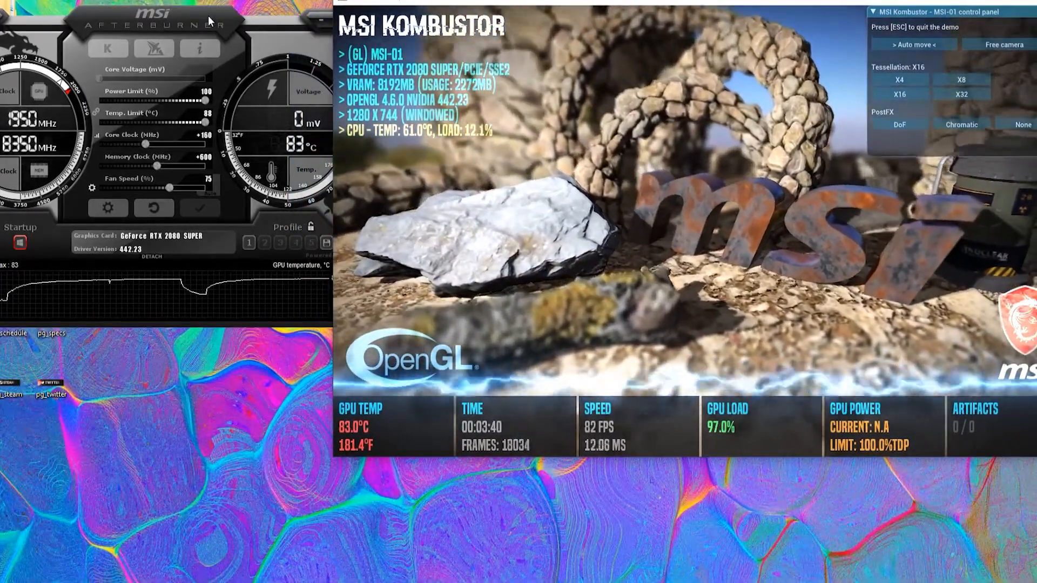
Save the applied overclock settings (+160 MHz core, +600 MHz memory, 75% fan speed) to profile slot 1.
left_click_drag(208, 16, 561, 102)
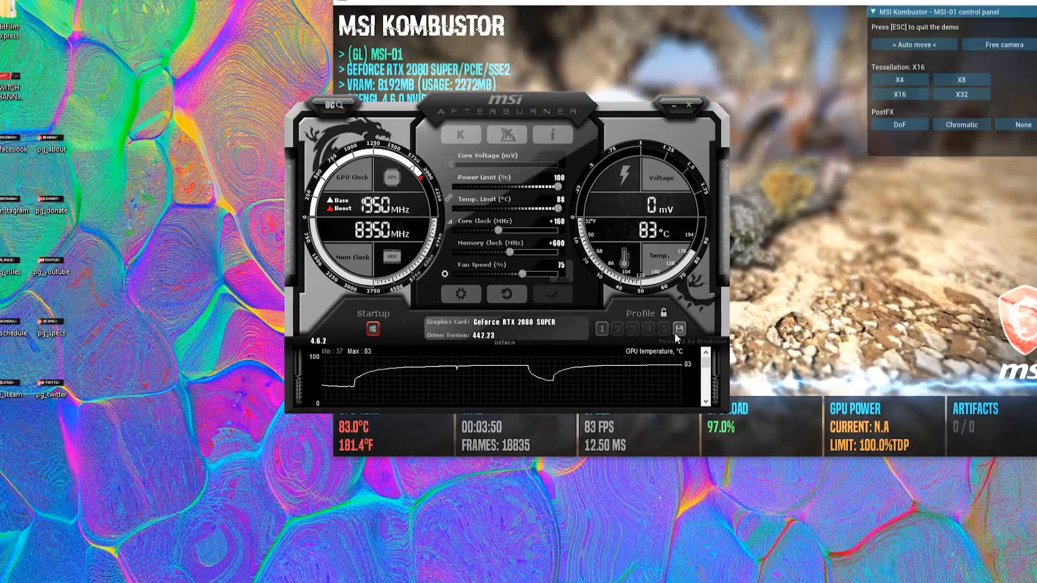
left_click_drag(547, 109, 548, 99)
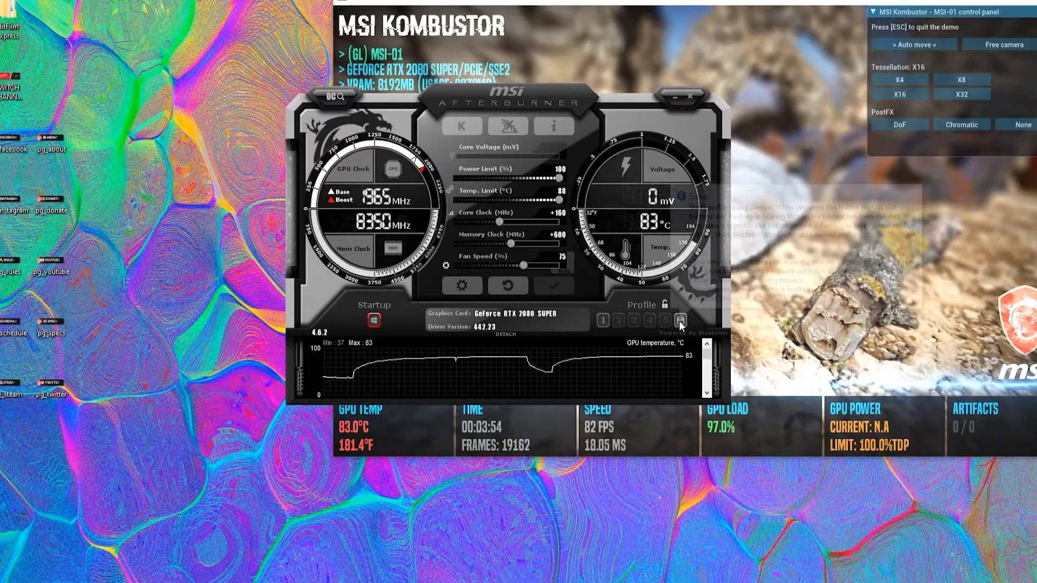
left_click(679, 321)
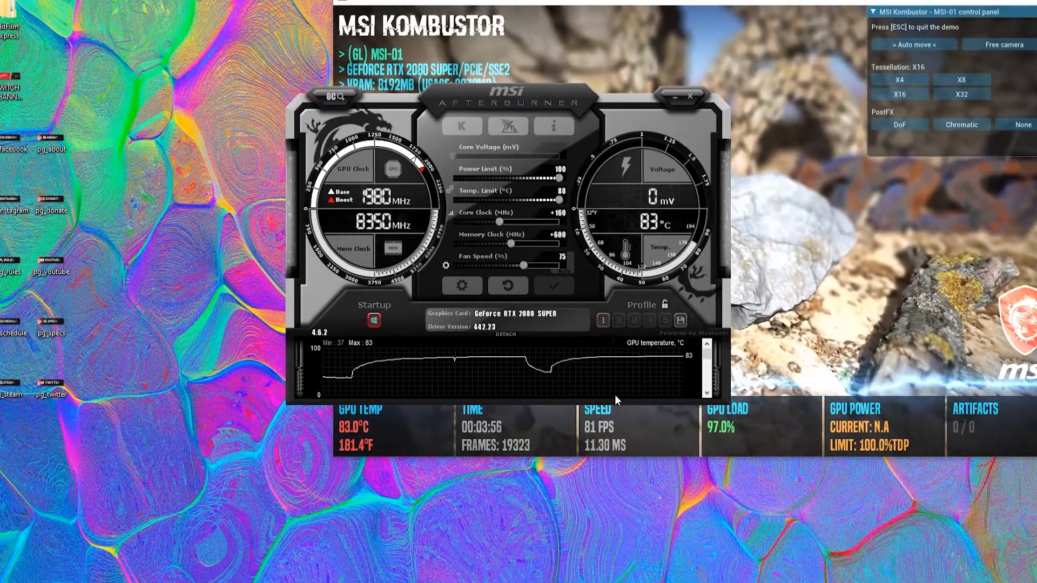
left_click(605, 319)
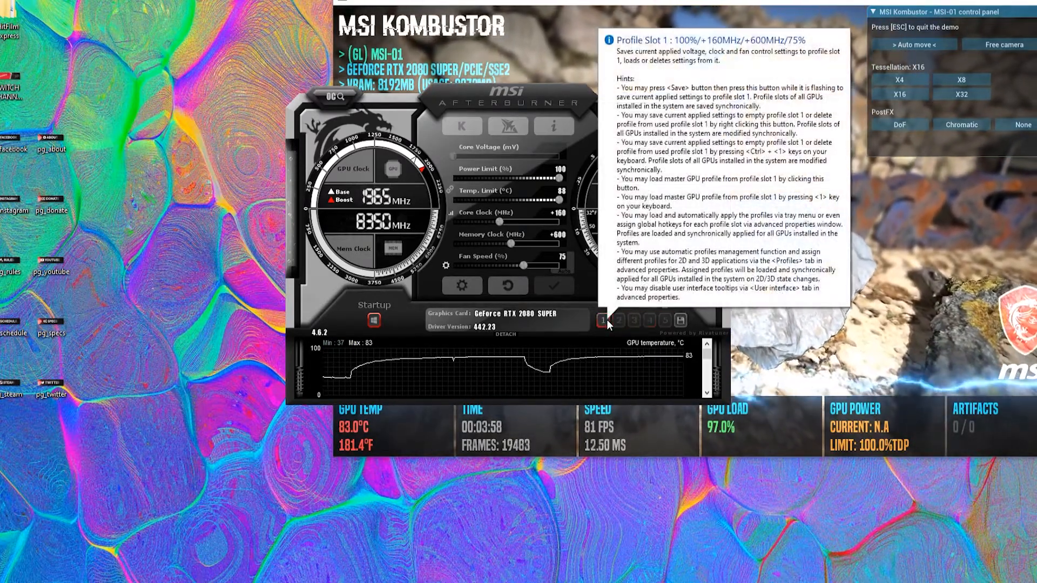
left_click_drag(525, 109, 434, 121)
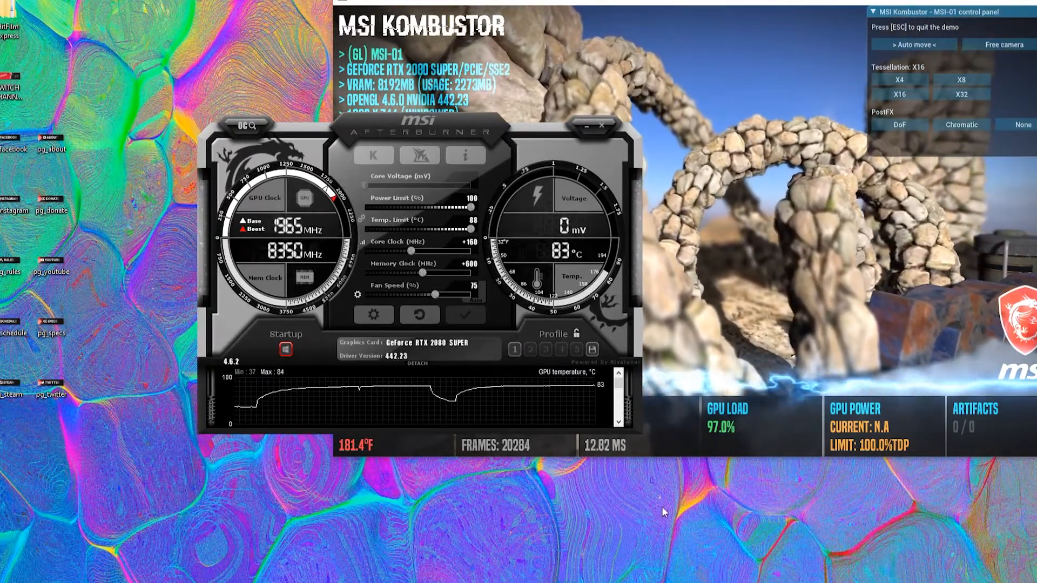
left_click_drag(430, 126, 485, 126)
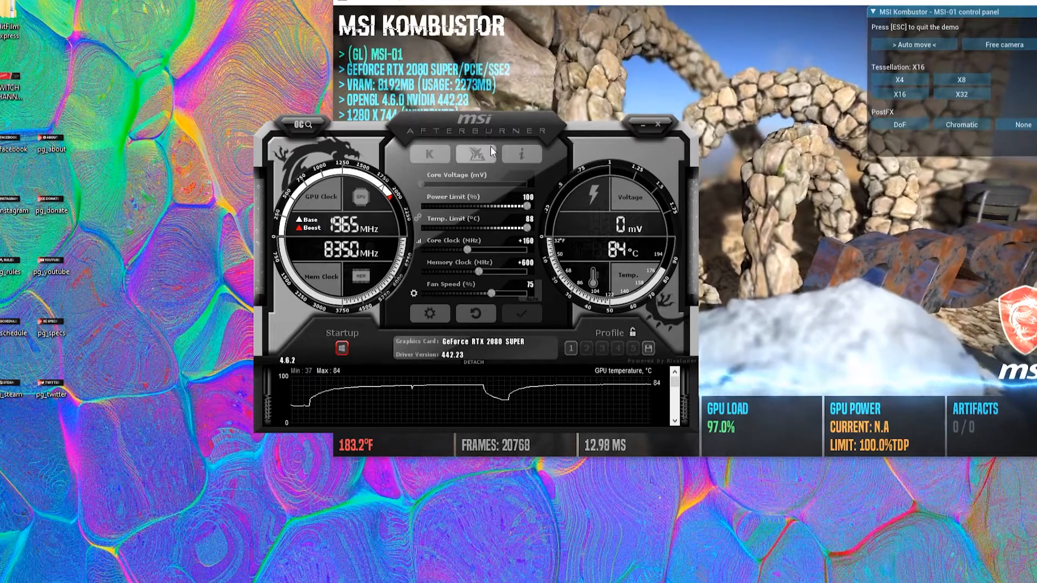
left_click_drag(499, 124, 430, 94)
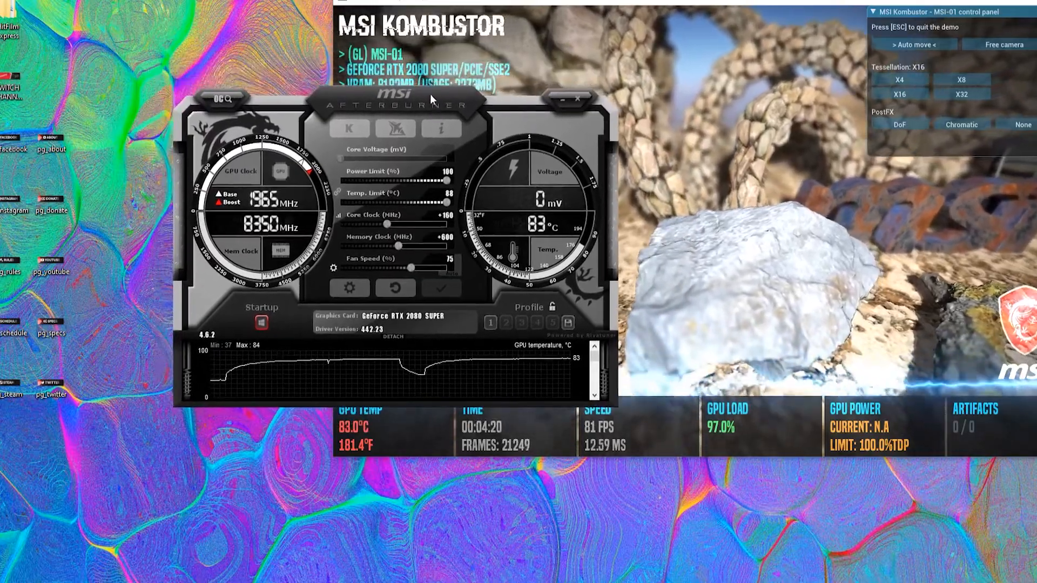